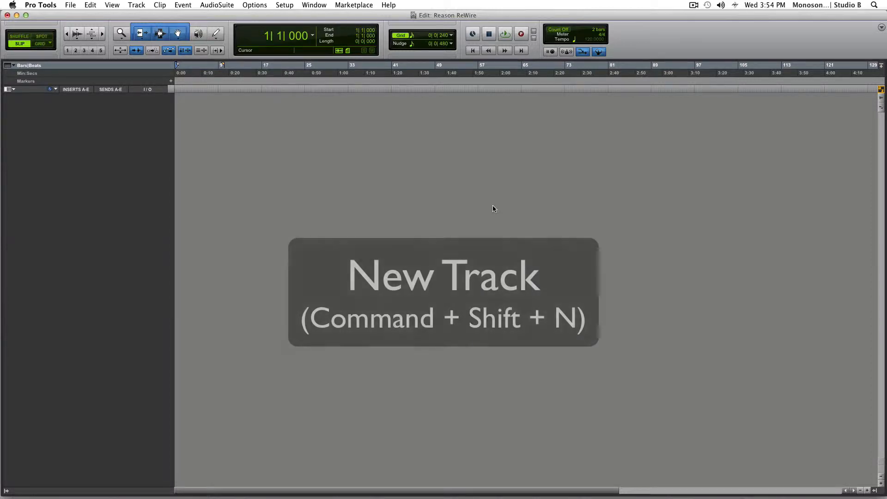
Create one new stereo instrument track with a ticks timebase
{"action": "key", "text": "super+shift+n"}
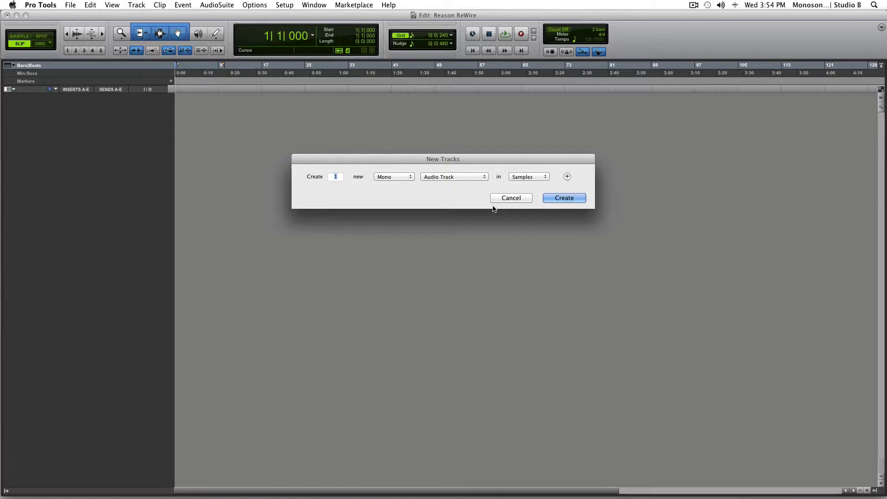
{"action": "key", "text": "super+Down"}
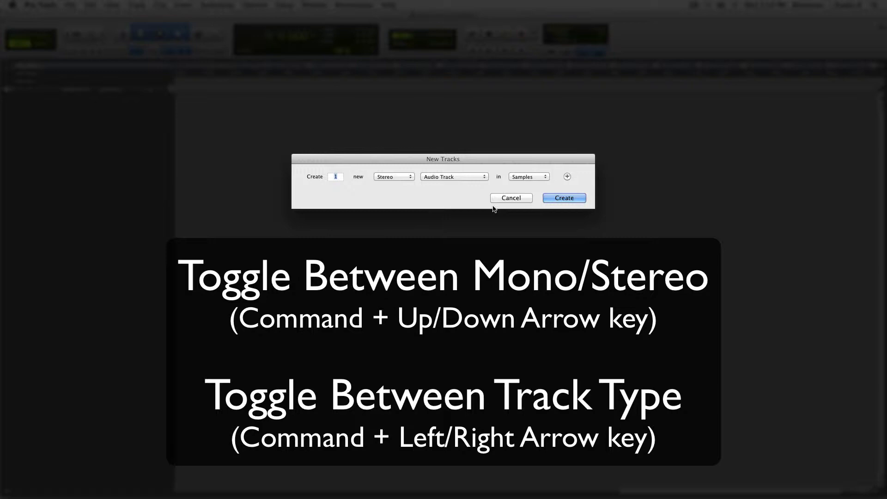
{"action": "key", "text": "super+Right"}
{"action": "key", "text": "super+Right"}
{"action": "key", "text": "super+Right"}
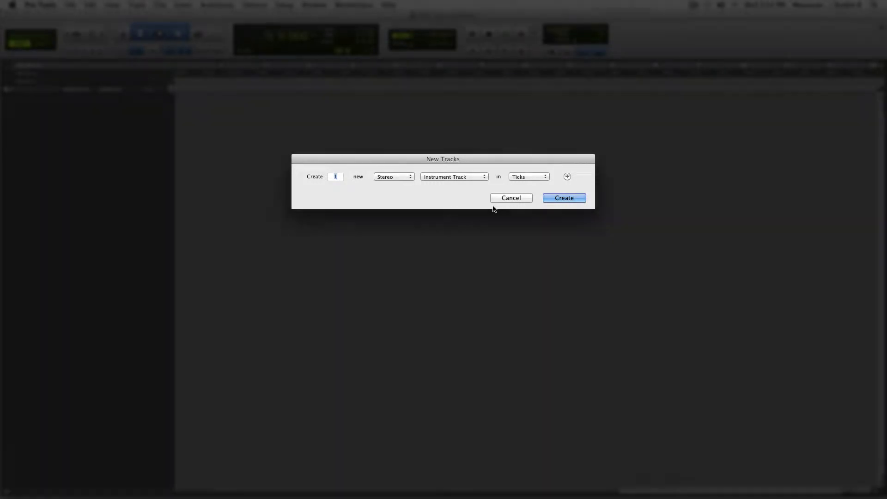
{"action": "key", "text": "Return"}
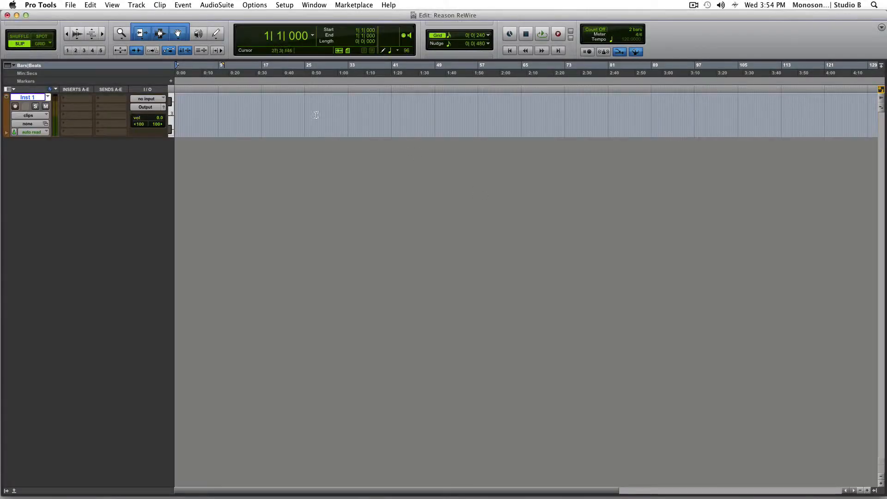
Rename the new instrument track Reason and make it solo safe
{"action": "double_click", "coordinate": [38, 100]}
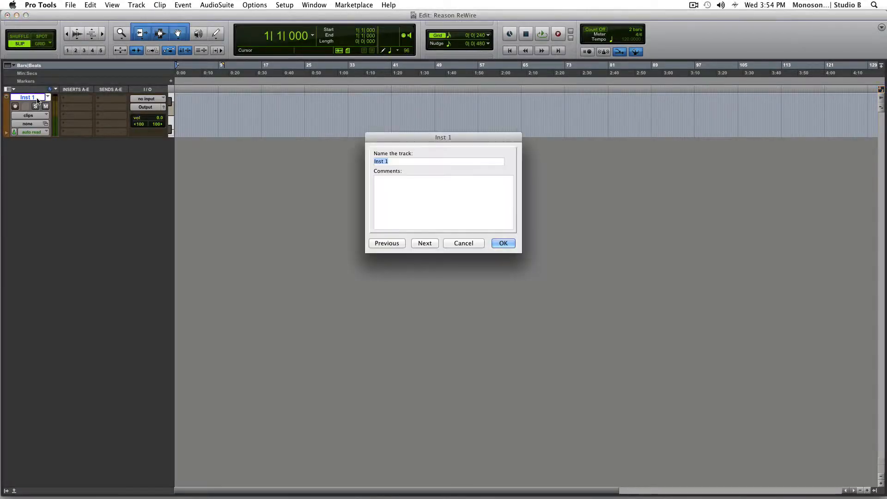
{"action": "type", "text": "Reason"}
{"action": "key", "text": "Return"}
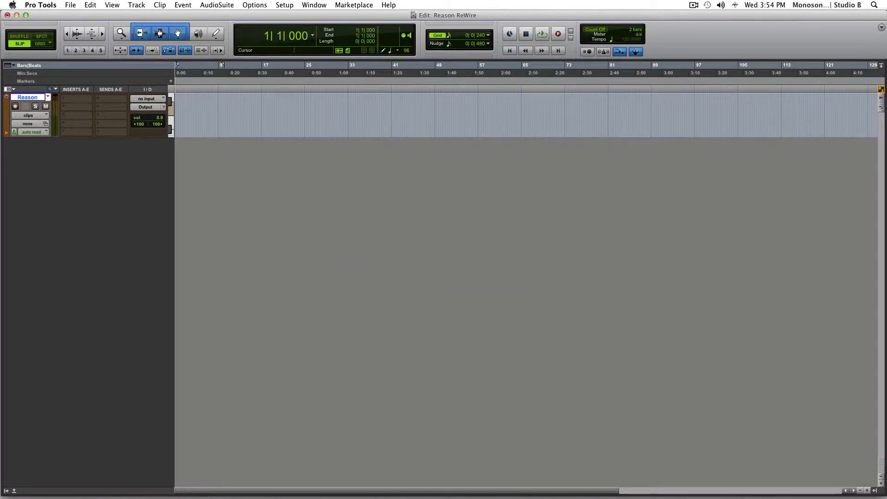
{"action": "left_click", "coordinate": [37, 106], "text": "super"}
Insert the stereo Reason instrument as a multichannel plug-in on the Reason track and move its ReWire window out of the way
{"action": "left_click", "coordinate": [81, 98]}
{"action": "mouse_move", "coordinate": [119, 114]}
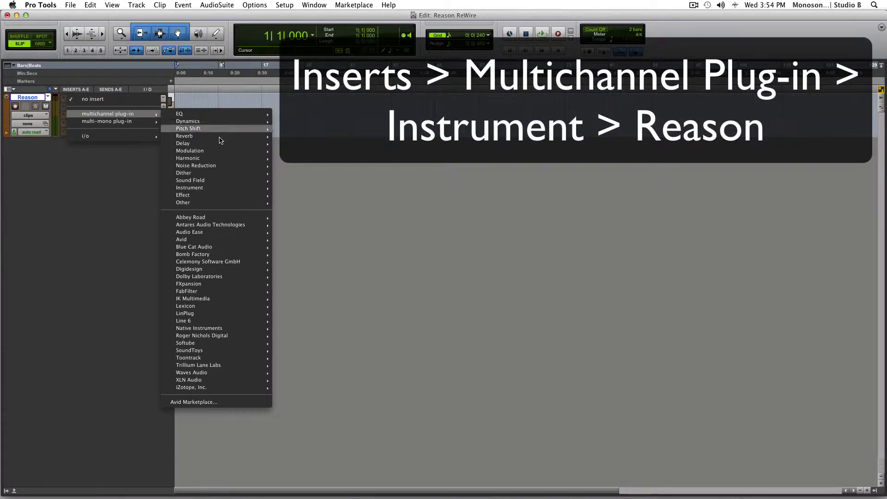
{"action": "mouse_move", "coordinate": [259, 188]}
{"action": "left_click", "coordinate": [300, 321]}
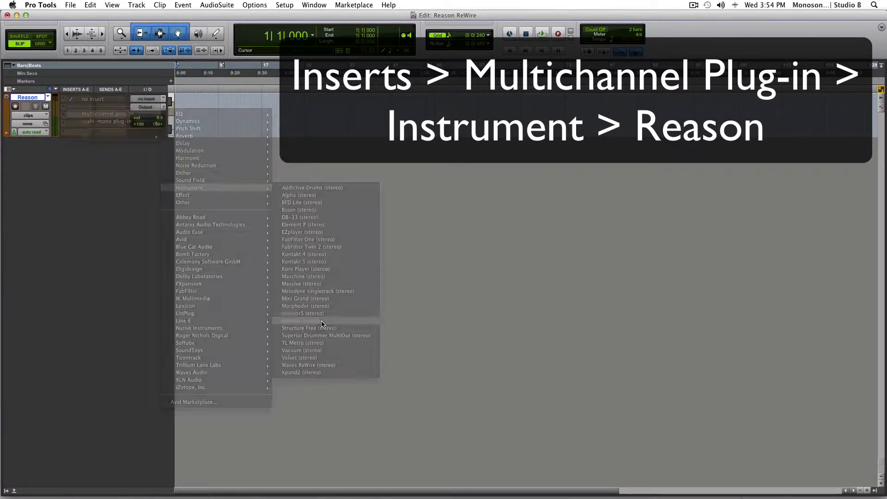
{"action": "left_click_drag", "start_coordinate": [246, 230], "coordinate": [650, 227]}
Switch to Reason, extend the rack over the sequencer area and add a Mixer 14:2
{"action": "left_click", "coordinate": [236, 162]}
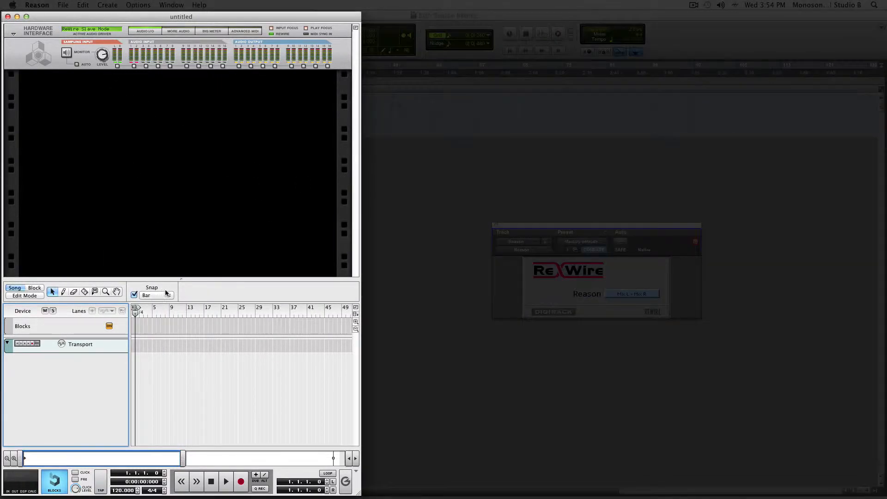
{"action": "left_click_drag", "start_coordinate": [167, 279], "coordinate": [187, 447]}
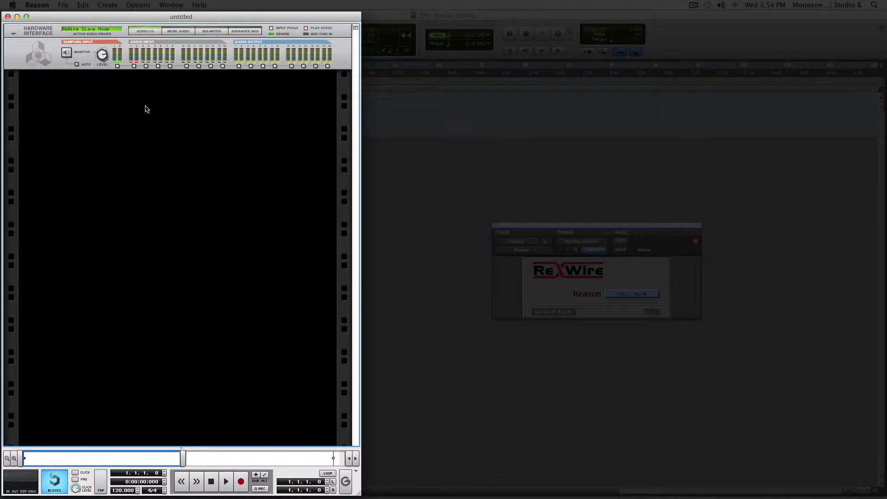
{"action": "right_click", "coordinate": [146, 109]}
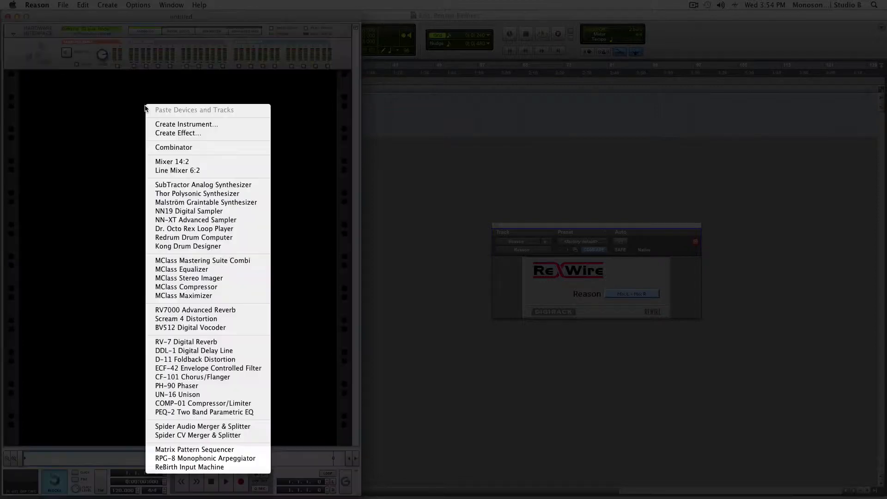
{"action": "left_click", "coordinate": [182, 161]}
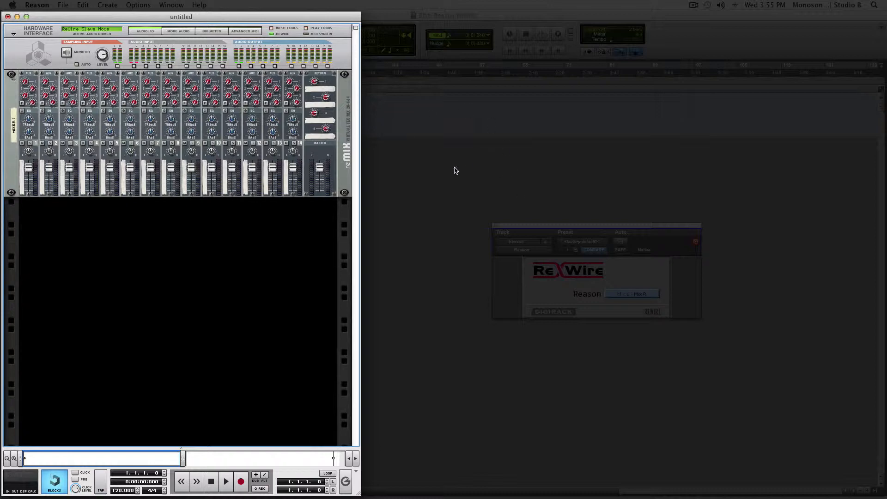
{"action": "right_click", "coordinate": [199, 270]}
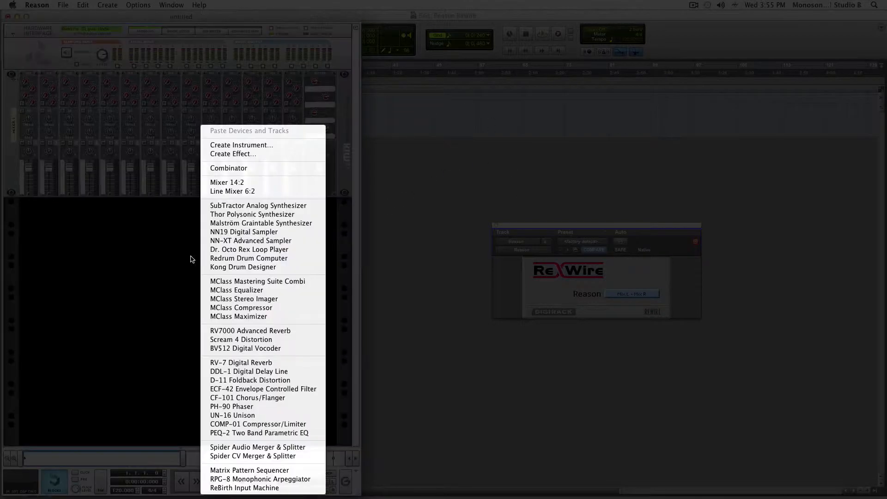
{"action": "left_click", "coordinate": [165, 179]}
{"action": "right_click", "coordinate": [172, 257]}
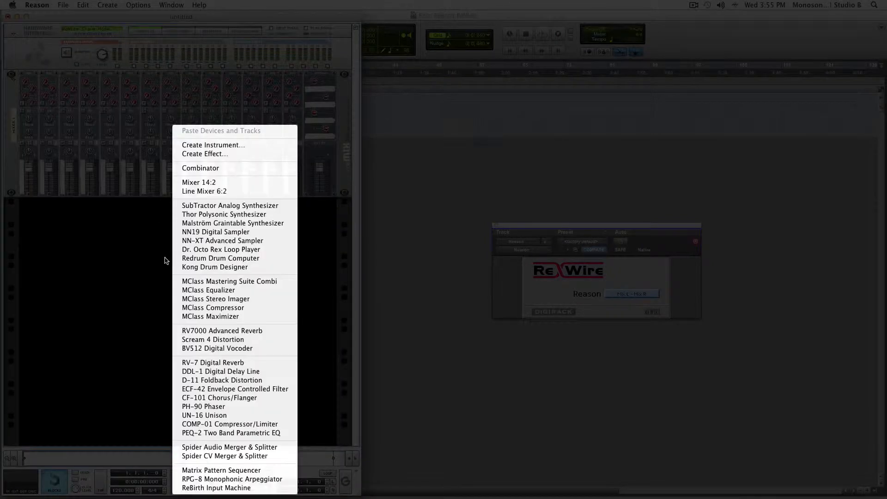
{"action": "left_click", "coordinate": [137, 261]}
Add an NN-XT Advanced Sampler to the rack below the mixer
{"action": "left_click_drag", "start_coordinate": [204, 18], "coordinate": [206, 17]}
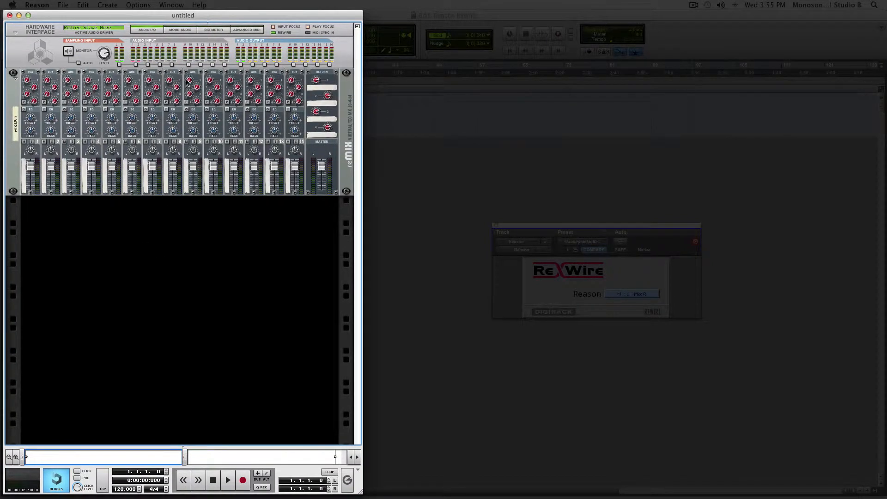
{"action": "right_click", "coordinate": [149, 297]}
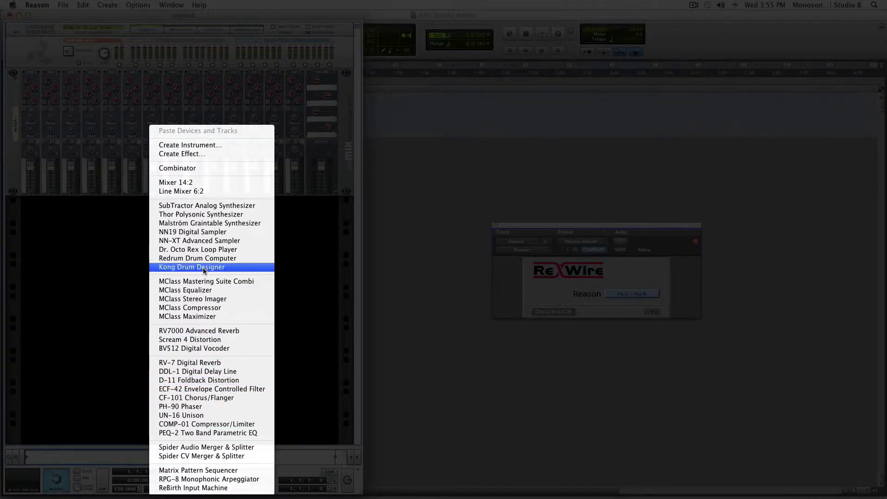
{"action": "left_click", "coordinate": [203, 245]}
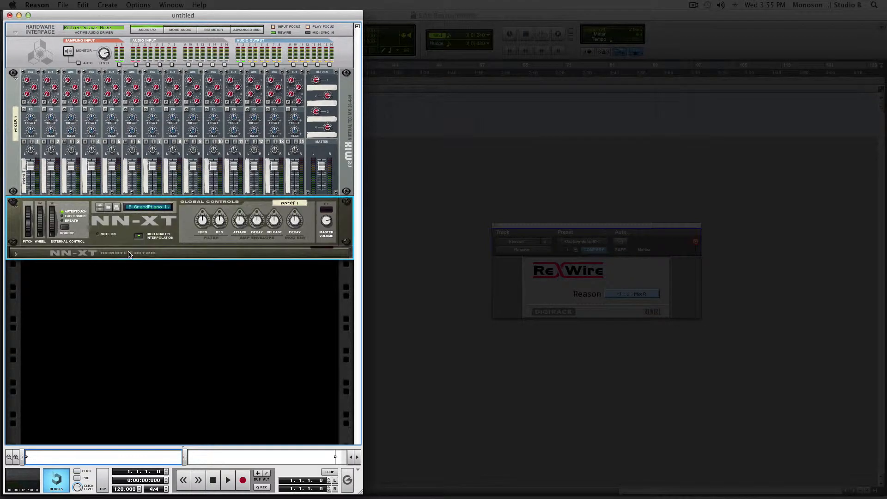
Fold the Mixer 14:2 in the rack
{"action": "left_click", "coordinate": [15, 78]}
{"action": "left_click", "coordinate": [16, 89]}
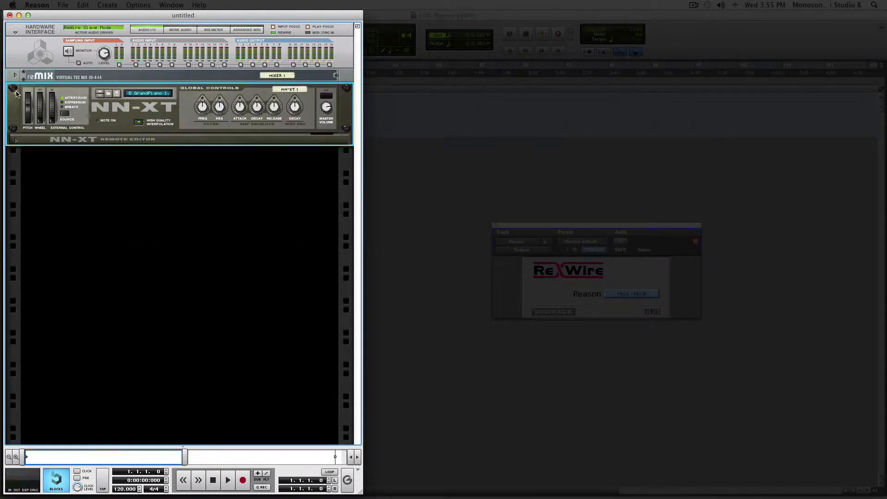
{"action": "left_click", "coordinate": [15, 89]}
Load the Vibes II.sxt patch into the NN-XT sampler and fold the device
{"action": "left_click", "coordinate": [109, 94]}
{"action": "left_click", "coordinate": [503, 203]}
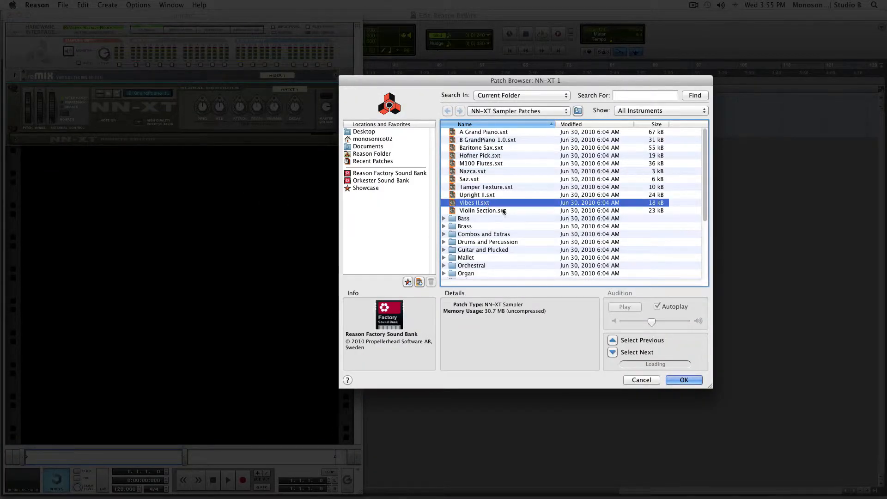
{"action": "left_click", "coordinate": [683, 380]}
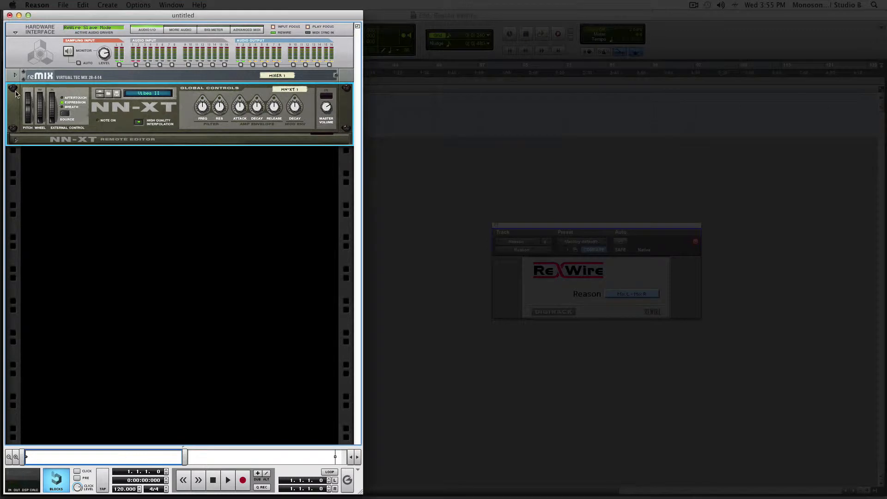
{"action": "left_click", "coordinate": [15, 94]}
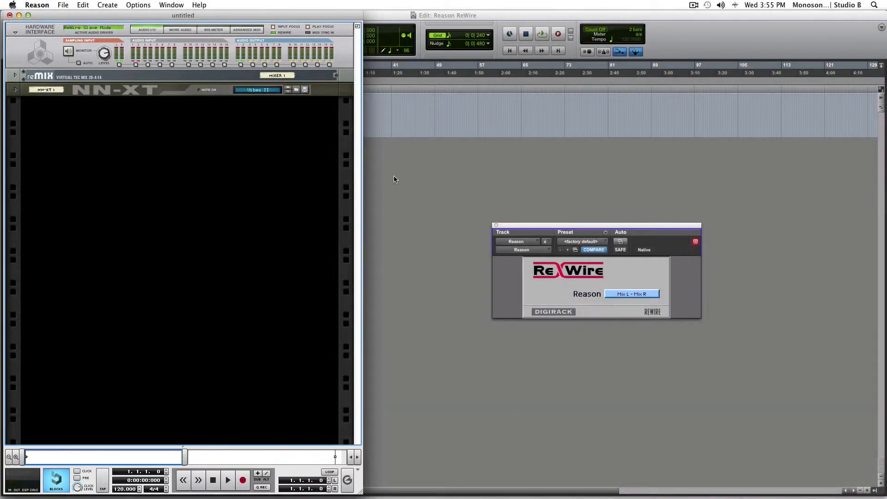
Switch back to Pro Tools and create one new MIDI track with a ticks timebase
{"action": "left_click", "coordinate": [394, 177]}
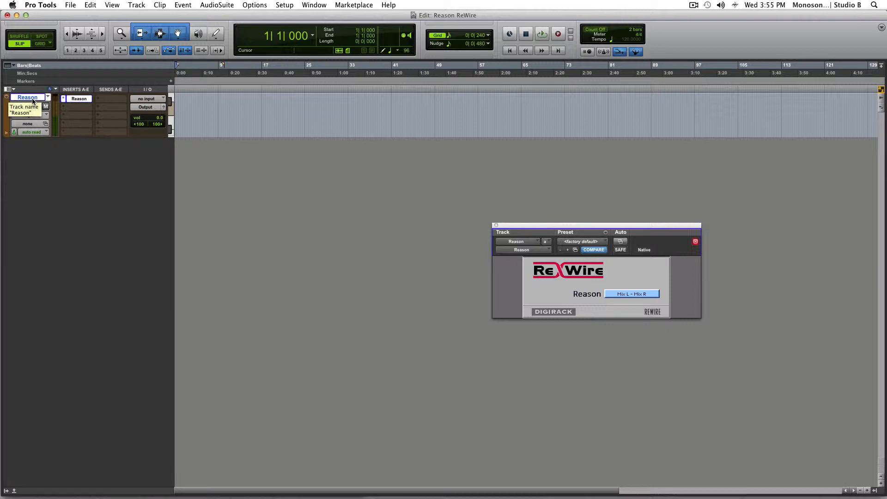
{"action": "key", "text": "super+shift+n"}
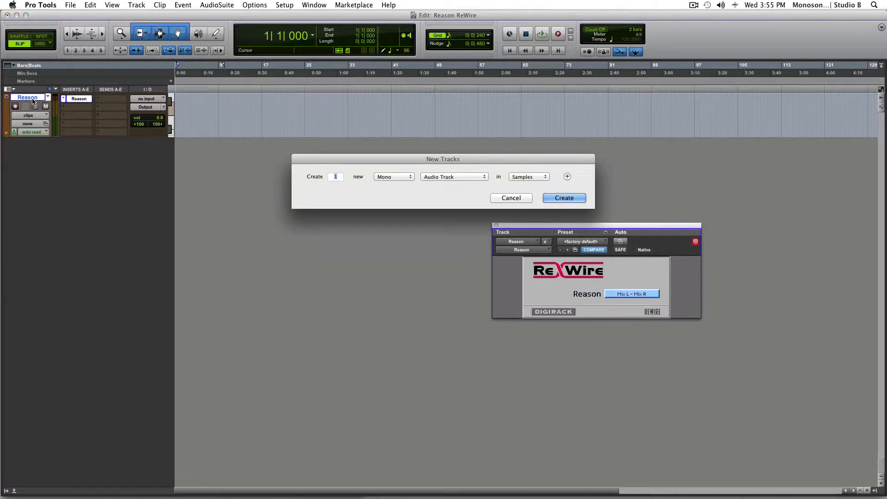
{"action": "key", "text": "super+Down"}
{"action": "key", "text": "super+Down"}
{"action": "key", "text": "super+Down"}
{"action": "key", "text": "super+Down"}
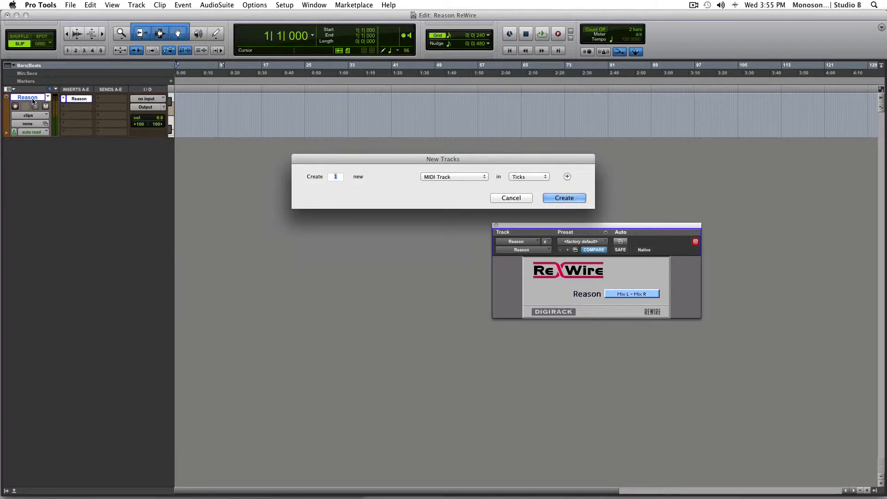
{"action": "key", "text": "Return"}
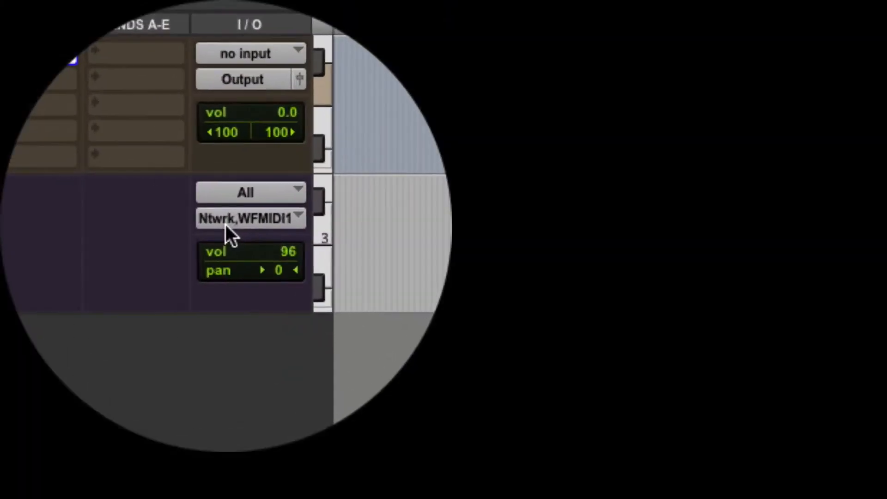
Set the MIDI track's output to NN-XT 1 - channel-3
{"action": "left_click", "coordinate": [221, 220]}
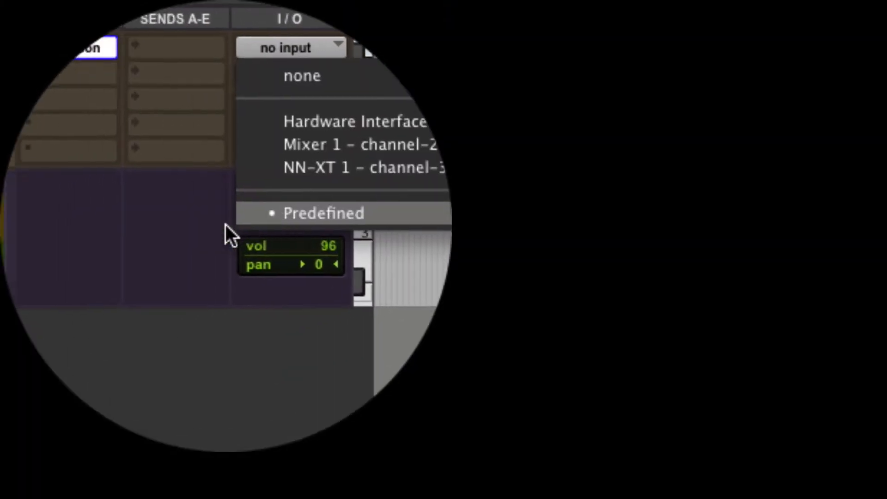
{"action": "left_click", "coordinate": [162, 230]}
{"action": "left_click", "coordinate": [226, 225]}
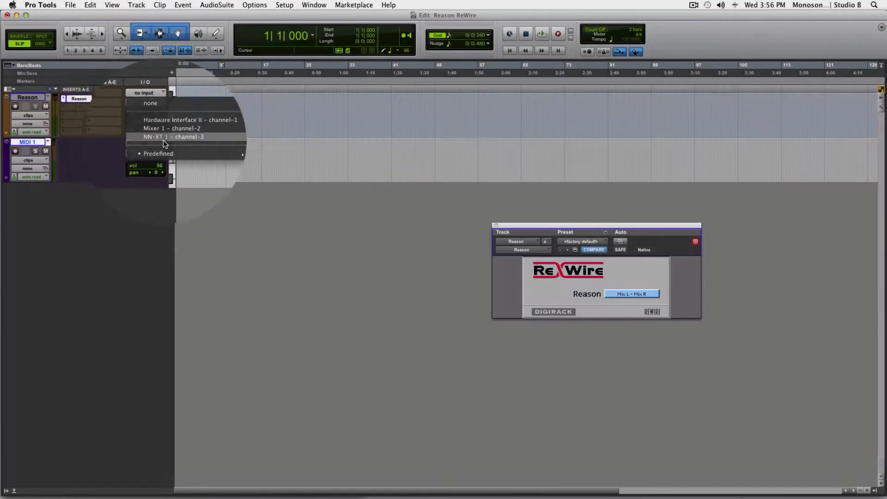
{"action": "left_click", "coordinate": [163, 141]}
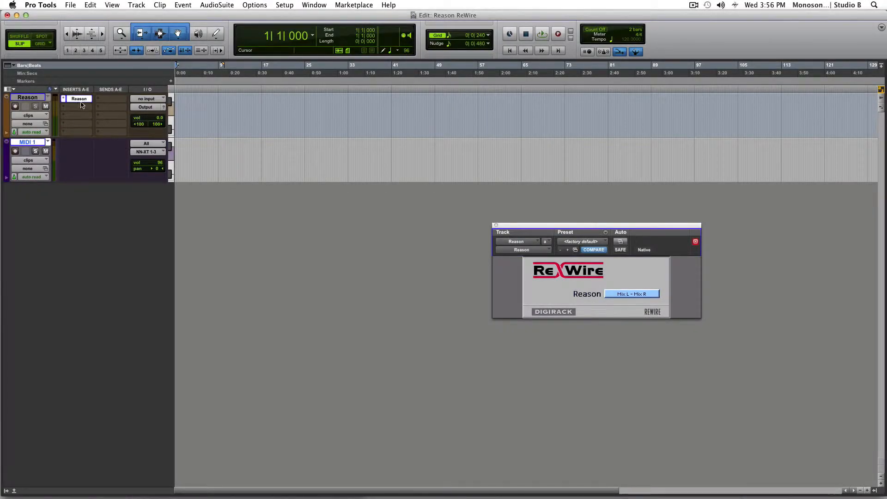
{"action": "left_click", "coordinate": [145, 152]}
{"action": "left_click", "coordinate": [103, 159]}
Rename the MIDI track NN-XT
{"action": "double_click", "coordinate": [31, 143]}
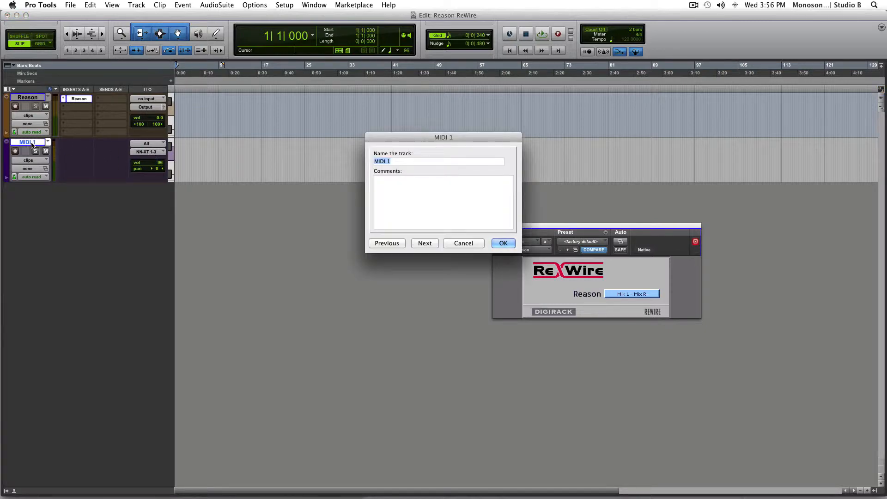
{"action": "type", "text": "NN-XT"}
{"action": "key", "text": "Return"}
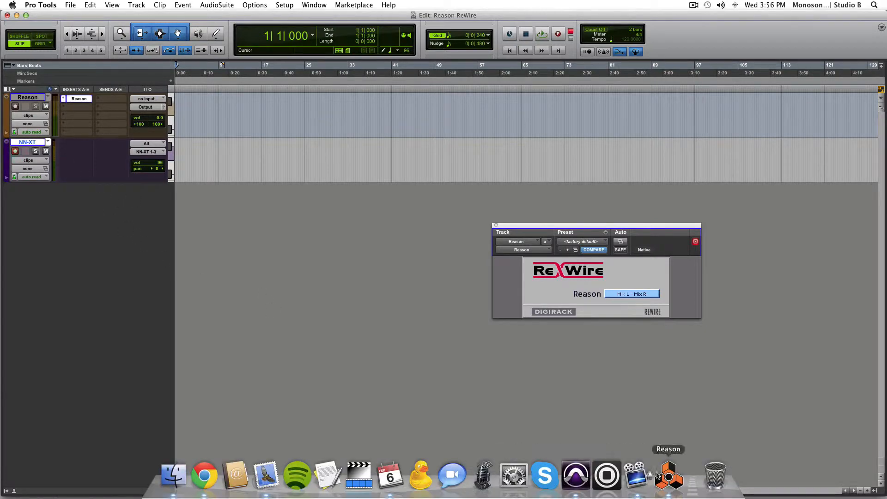
Switch to Reason and add a Kong Drum Designer below the NN-XT sampler
{"action": "left_click", "coordinate": [669, 475]}
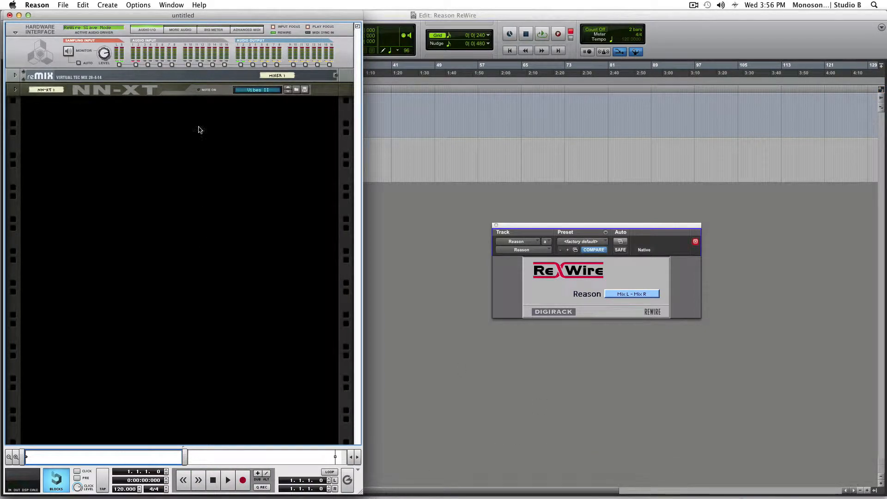
{"action": "right_click", "coordinate": [145, 131]}
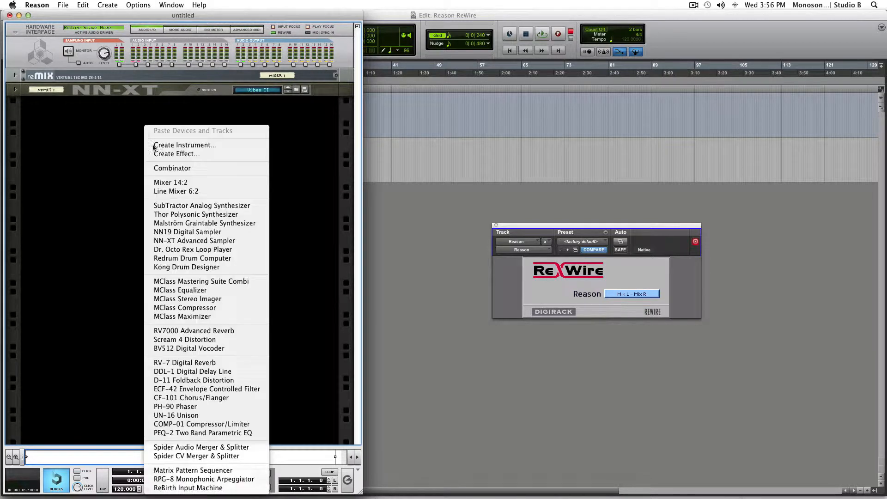
{"action": "left_click", "coordinate": [179, 273]}
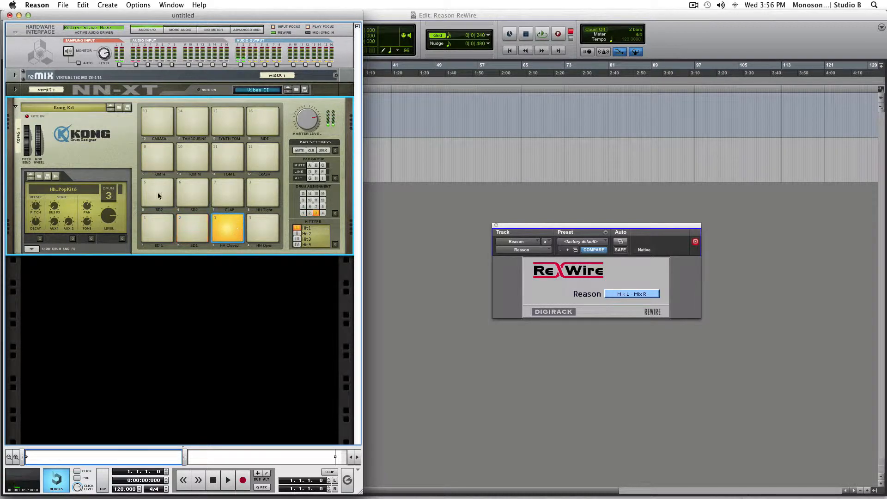
Audition Kong's CLAP and HH Open pads, and fold the Kong device in the rack
{"action": "left_click", "coordinate": [230, 192]}
{"action": "left_click", "coordinate": [257, 242]}
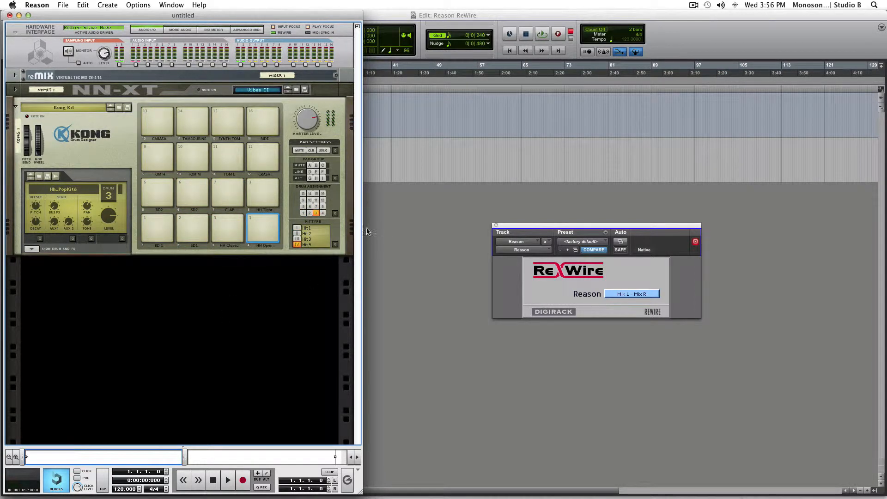
{"action": "left_click", "coordinate": [15, 107]}
Switch back to Pro Tools, disarm the NN-XT track, and create one new MIDI track in ticks
{"action": "left_click", "coordinate": [433, 180]}
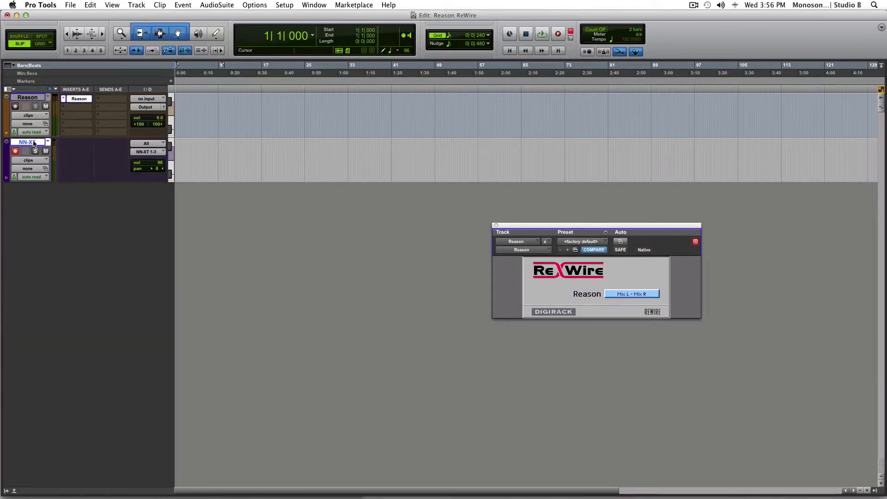
{"action": "left_click", "coordinate": [16, 151]}
{"action": "key", "text": "shift+super+n"}
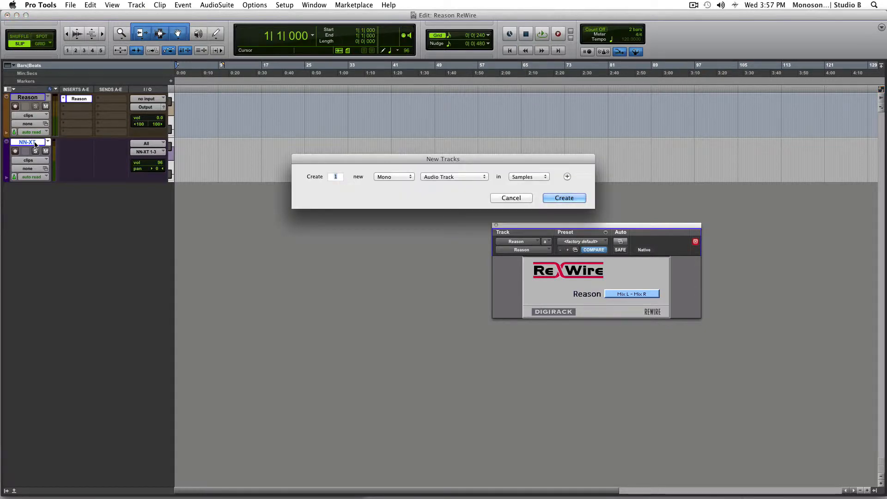
{"action": "key", "text": "super+Down"}
{"action": "key", "text": "super+Down"}
{"action": "key", "text": "super+Down"}
{"action": "key", "text": "super+Down"}
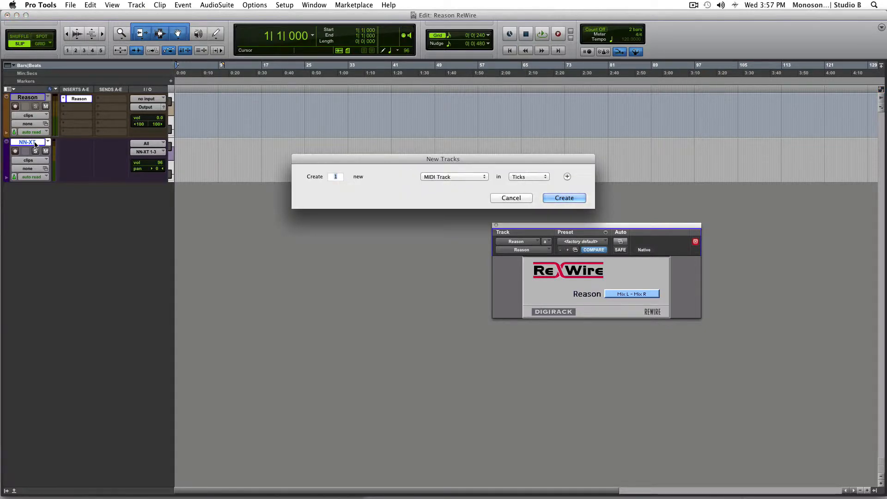
{"action": "key", "text": "Return"}
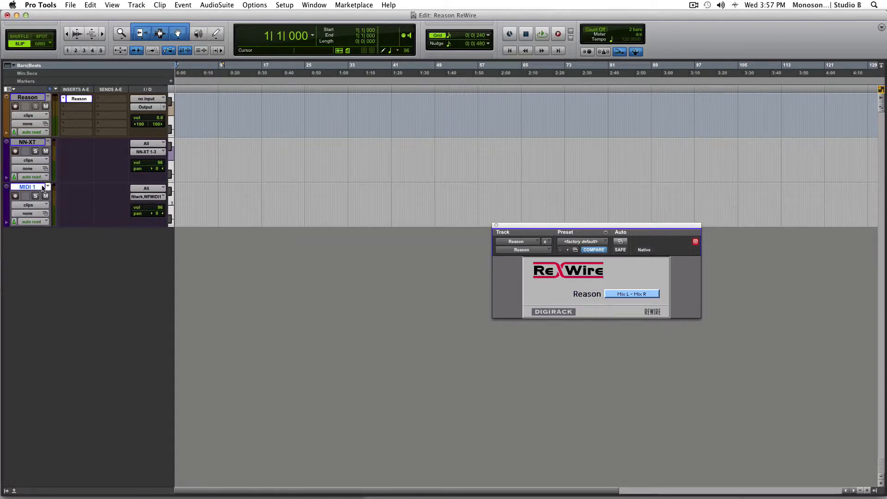
Rename the new MIDI track KONG
{"action": "double_click", "coordinate": [23, 187]}
{"action": "type", "text": "KONG"}
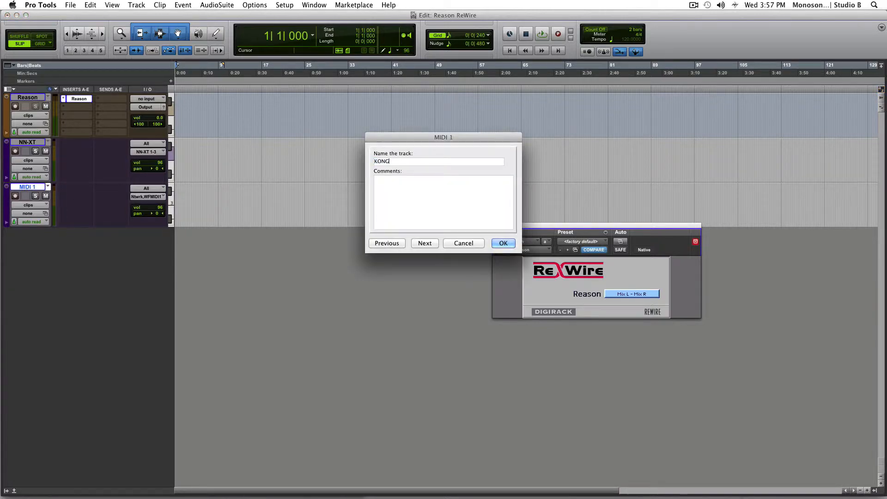
{"action": "key", "text": "Return"}
Set the KONG track's output to Kong 1 - channel-4 and record-enable the track
{"action": "left_click", "coordinate": [149, 196]}
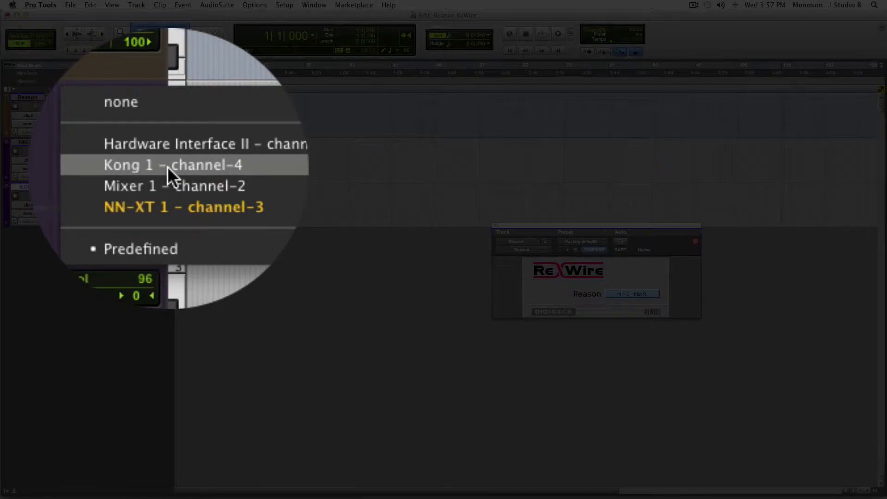
{"action": "left_click", "coordinate": [168, 167]}
{"action": "left_click", "coordinate": [17, 197]}
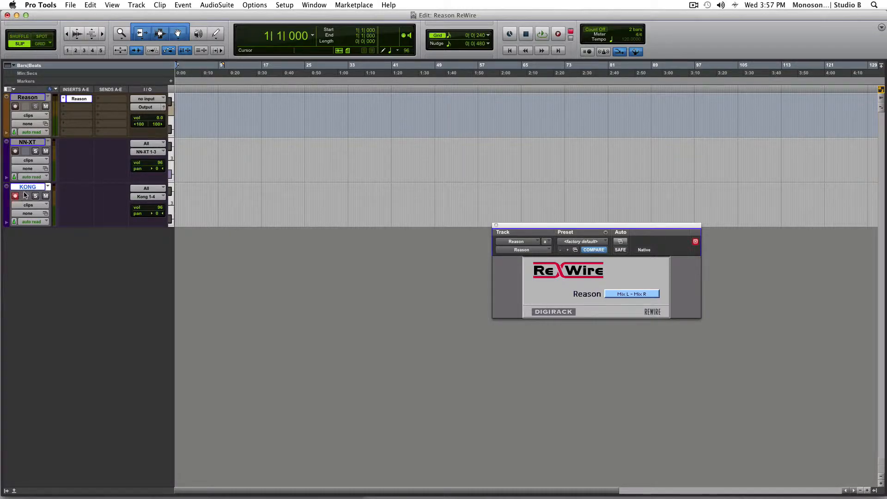
Select about the first bar on the KONG track from 1|1|000 and consolidate it into an empty MIDI clip
{"action": "key", "text": "t"}
{"action": "left_click", "coordinate": [206, 186]}
{"action": "key", "text": "t"}
{"action": "key", "text": "t"}
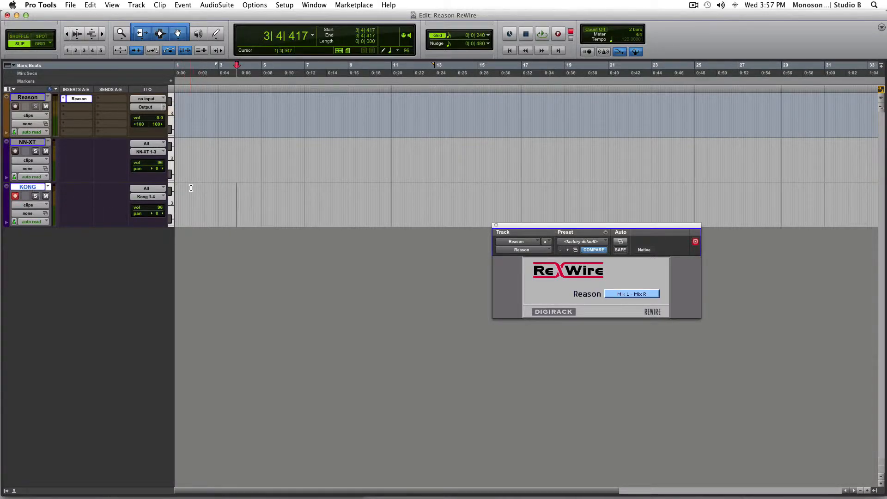
{"action": "key", "text": "Return"}
{"action": "left_click_drag", "start_coordinate": [218, 190], "coordinate": [175, 190]}
{"action": "key", "text": "t"}
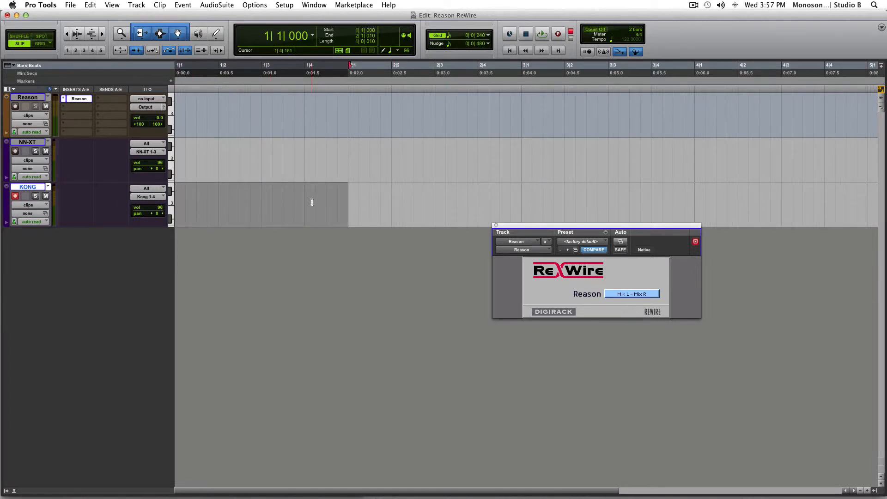
{"action": "key", "text": "shift+alt+3"}
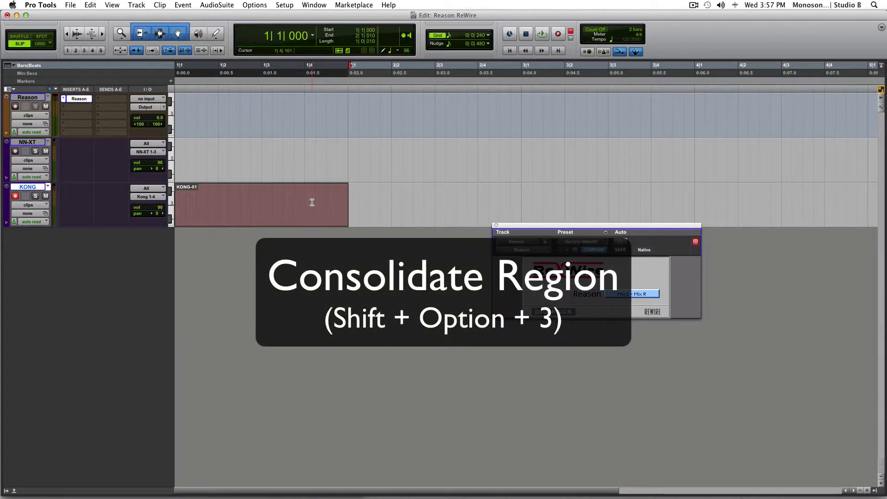
Open the empty KONG clip in the MIDI Editor and close the ReWire plug-in window
{"action": "double_click", "coordinate": [258, 221]}
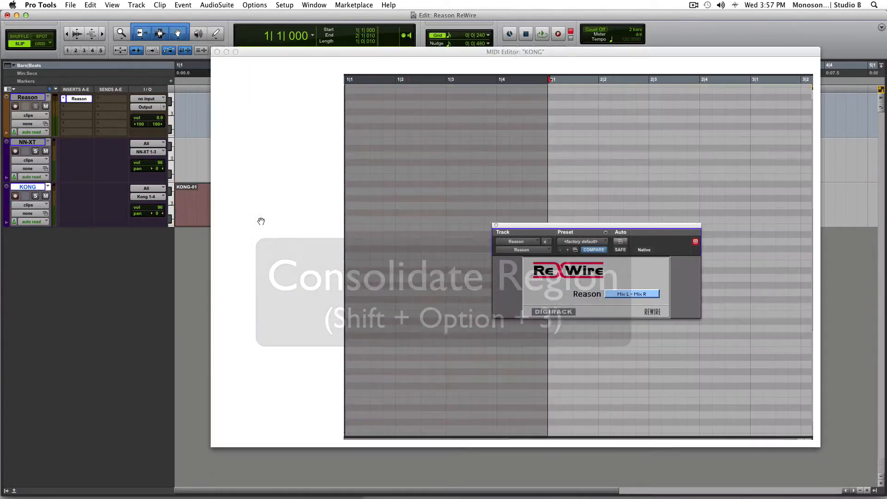
{"action": "left_click", "coordinate": [497, 225]}
{"action": "scroll", "coordinate": [414, 271], "scroll_direction": "down", "scroll_amount": 3}
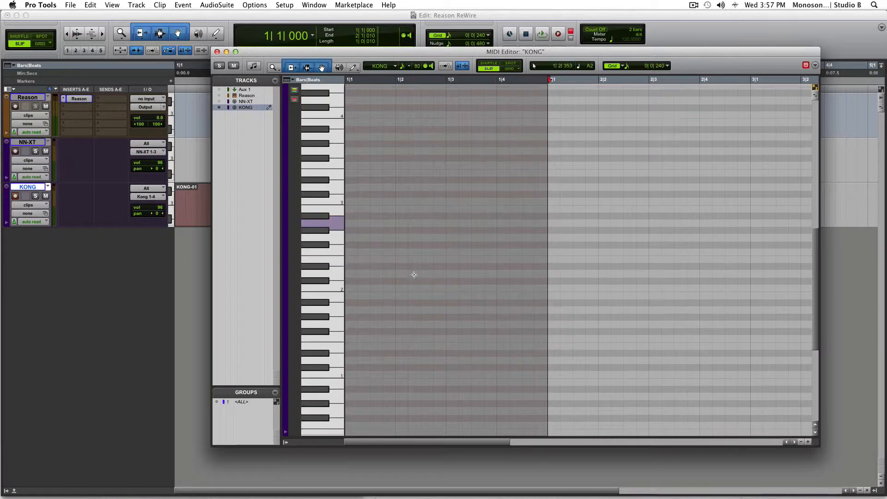
Draw two C1 notes near beats 1 and 2 of the first bar and align them to those beats
{"action": "left_click", "coordinate": [358, 375]}
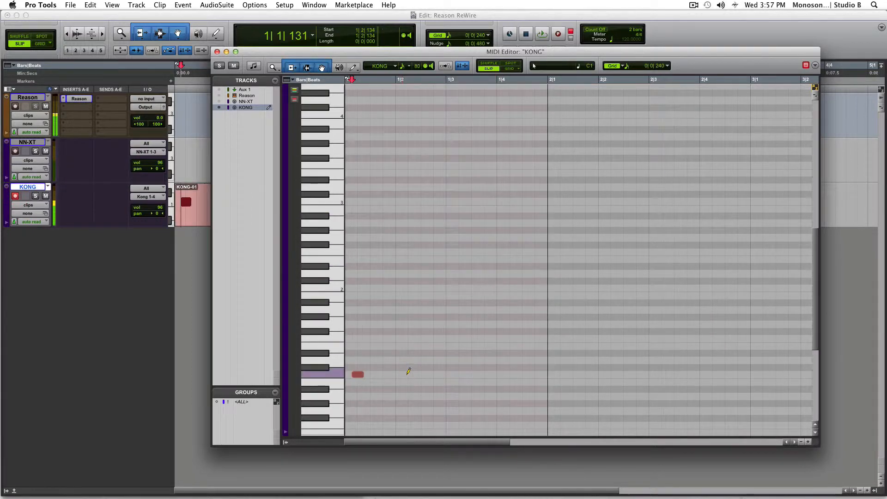
{"action": "left_click", "coordinate": [408, 374]}
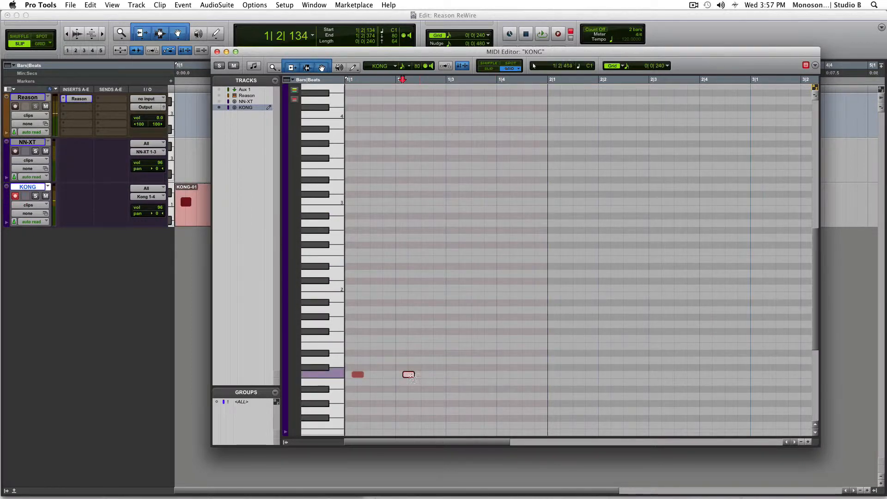
{"action": "left_click_drag", "start_coordinate": [423, 383], "coordinate": [354, 377]}
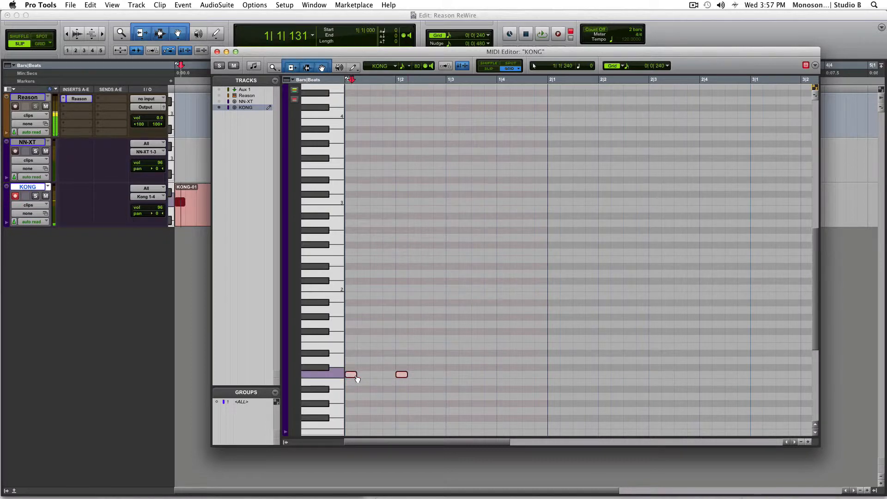
{"action": "left_click", "coordinate": [380, 384]}
Add C1 notes on beats 3 and 4, and move the beat 2 note to 1|2|480
{"action": "left_click", "coordinate": [452, 375]}
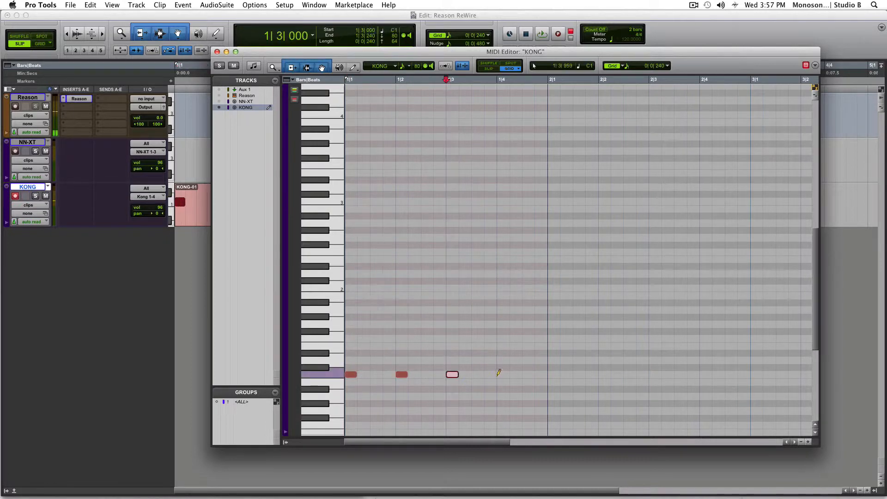
{"action": "left_click", "coordinate": [503, 375]}
{"action": "left_click_drag", "start_coordinate": [408, 375], "coordinate": [433, 375]}
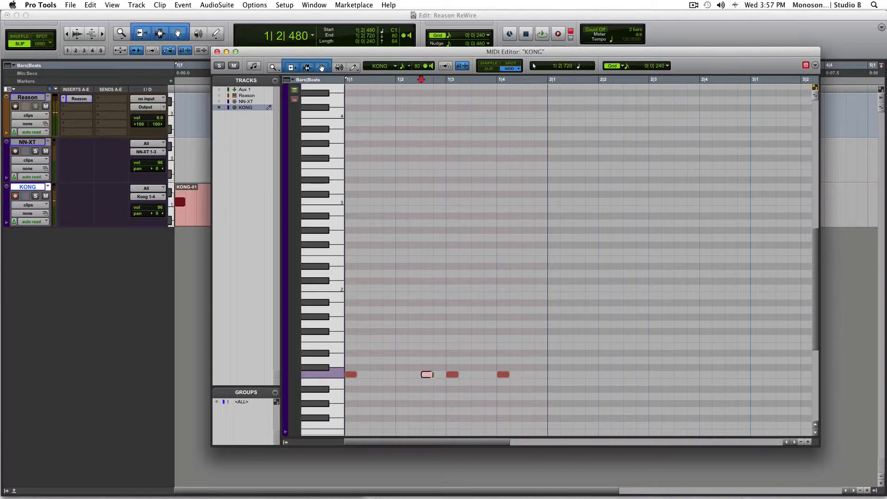
Play the Kong pattern from the start to hear it, and close the MIDI Editor
{"action": "key", "text": "Return"}
{"action": "key", "text": "space"}
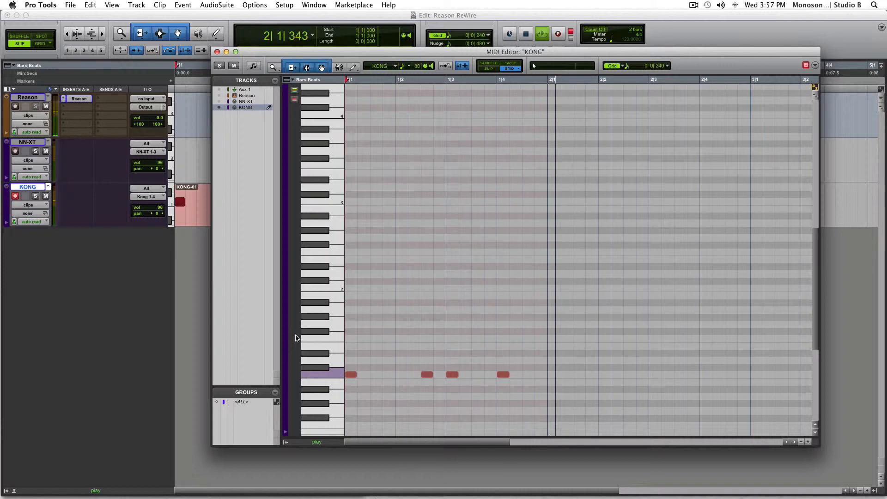
{"action": "key", "text": "space"}
{"action": "key", "text": "super+w"}
Duplicate the one-bar KONG clip three times so the pattern fills four bars
{"action": "left_click", "coordinate": [226, 220]}
{"action": "key", "text": "super+d"}
{"action": "key", "text": "super+d"}
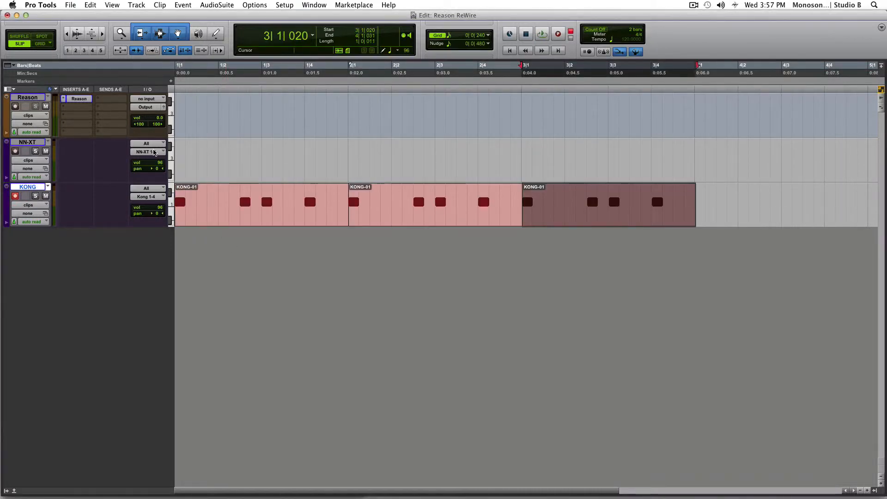
{"action": "key", "text": "super+d"}
Select all the KONG clips and play them back, record-enabling the NN-XT track to play along
{"action": "key", "text": "super+bracketleft"}
{"action": "key", "text": "super+a"}
{"action": "key", "text": "space"}
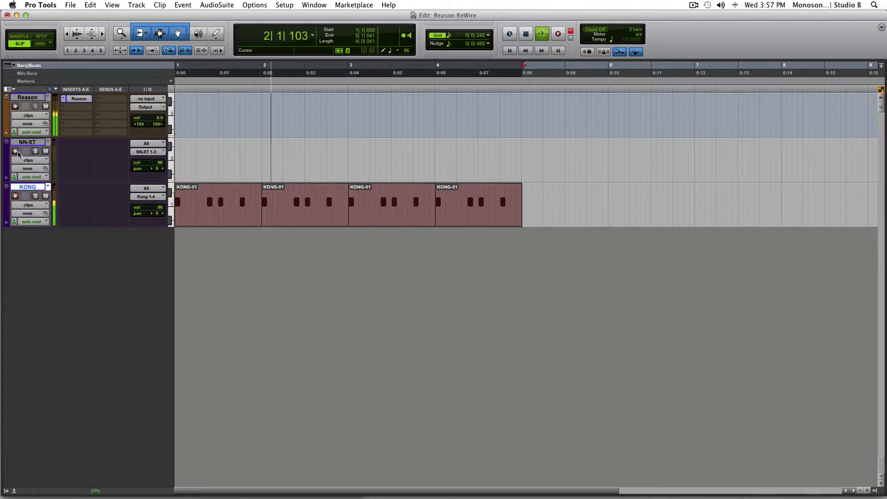
{"action": "left_click", "coordinate": [27, 142]}
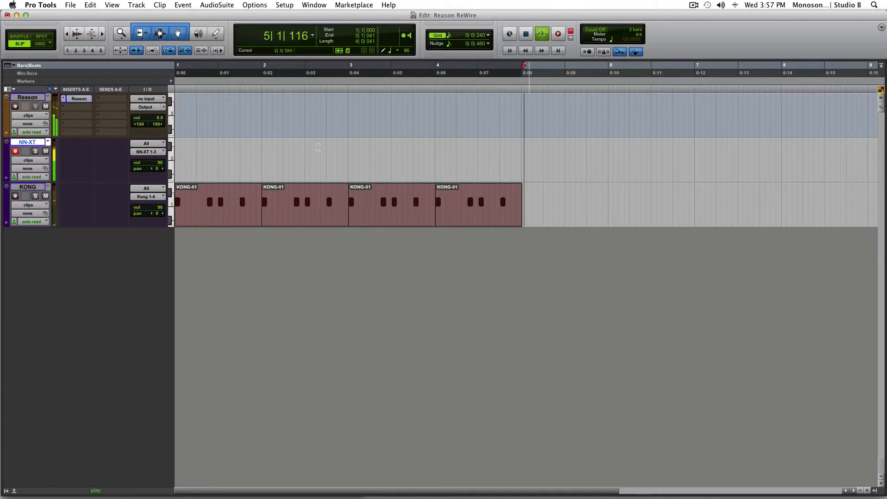
{"action": "key", "text": "space"}
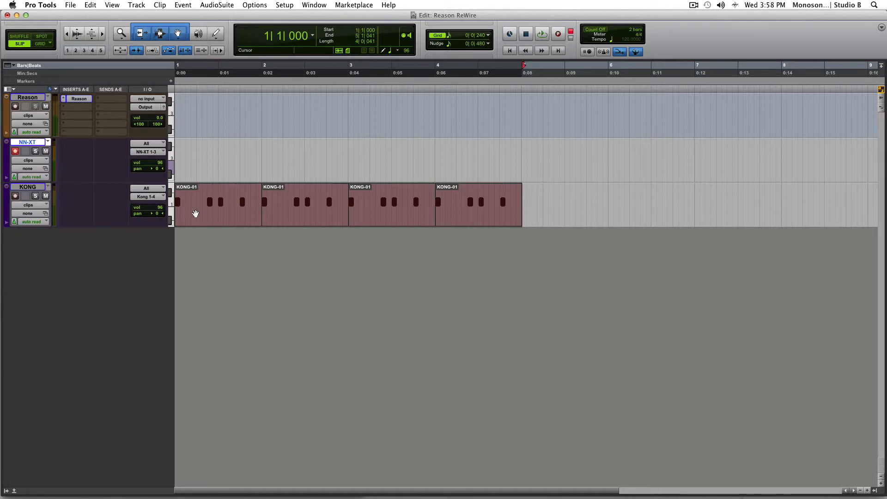
Duplicate the four-bar KONG selection three times to fill 16 bars, and select all the clips
{"action": "key", "text": "super+d"}
{"action": "key", "text": "super+d"}
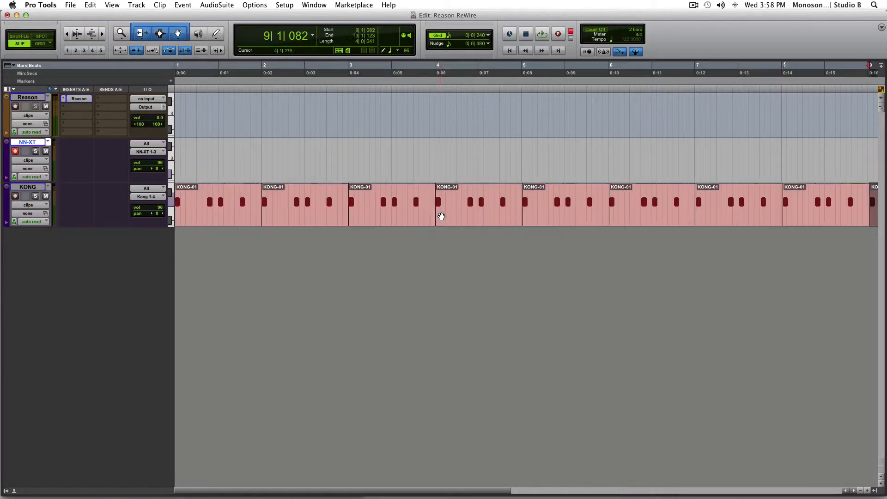
{"action": "key", "text": "super+d"}
{"action": "key", "text": "super+a"}
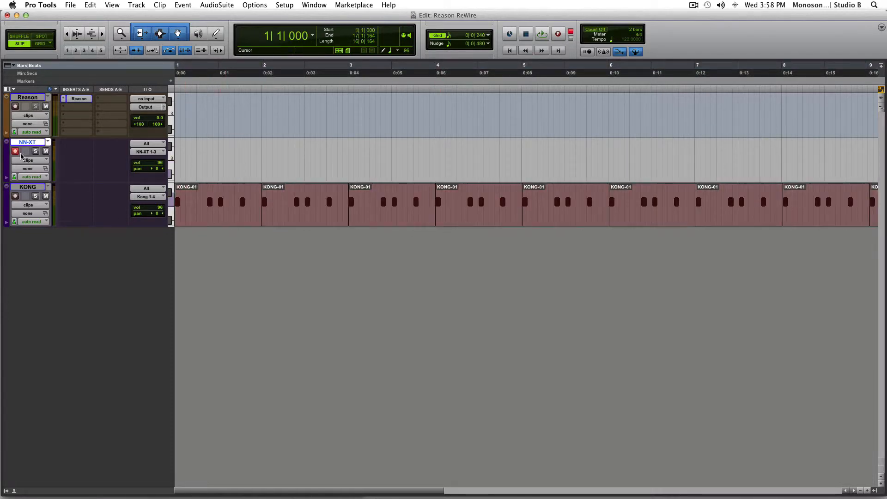
Play the session with the NN-XT track disarmed, solo NN-XT briefly, clear the solo and stop playback
{"action": "key", "text": "space"}
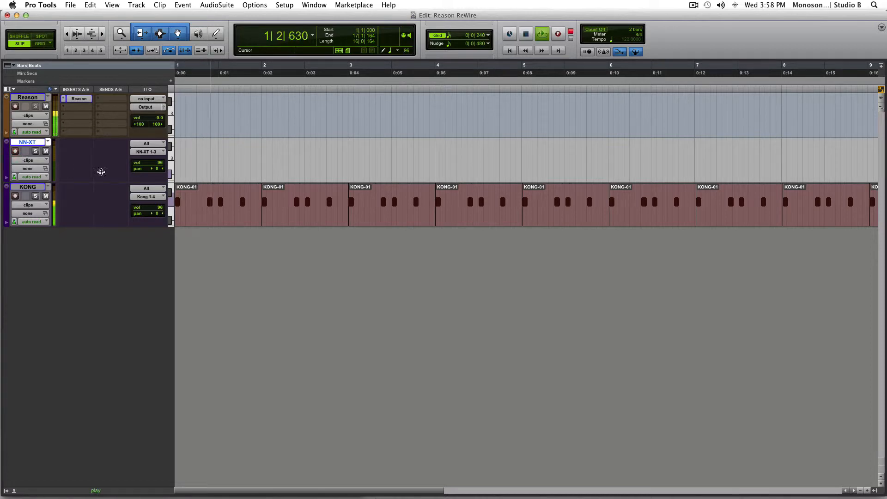
{"action": "left_click", "coordinate": [35, 151]}
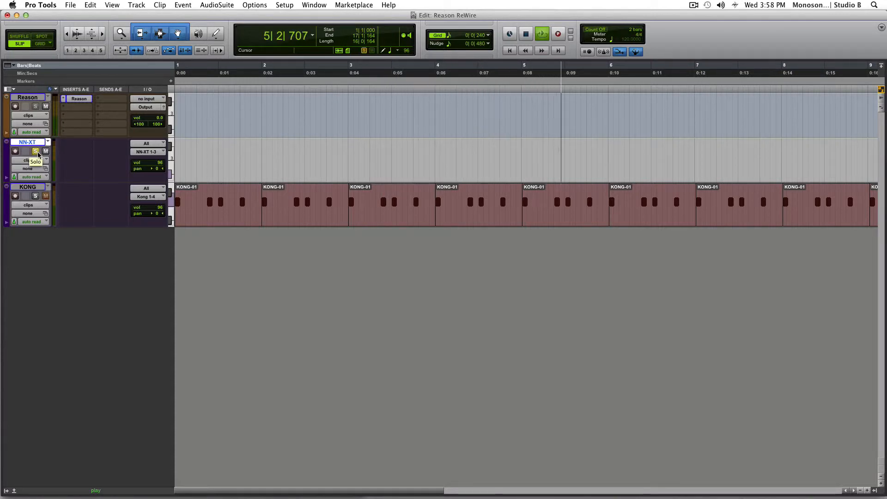
{"action": "left_click", "coordinate": [35, 151]}
{"action": "key", "text": "space"}
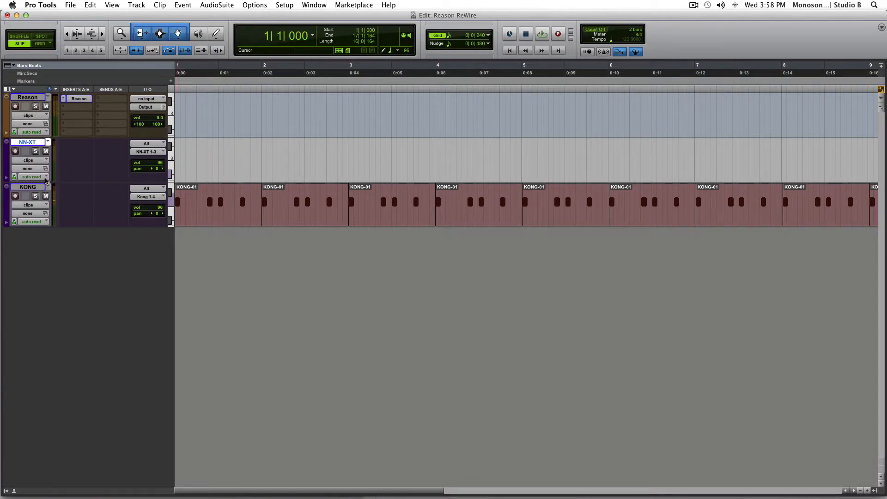
Replay the session with the Reason track not solo-safe, soloing the NN-XT track and clearing the solo again
{"action": "key", "text": "space"}
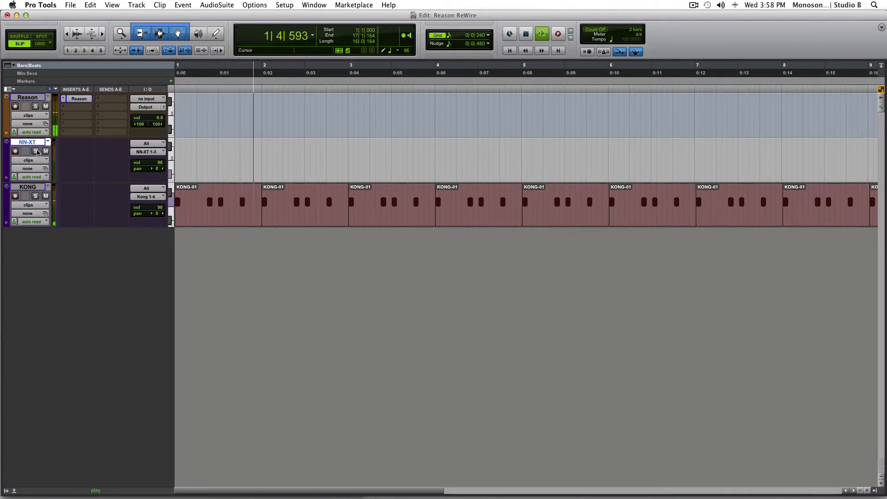
{"action": "left_click", "coordinate": [36, 151]}
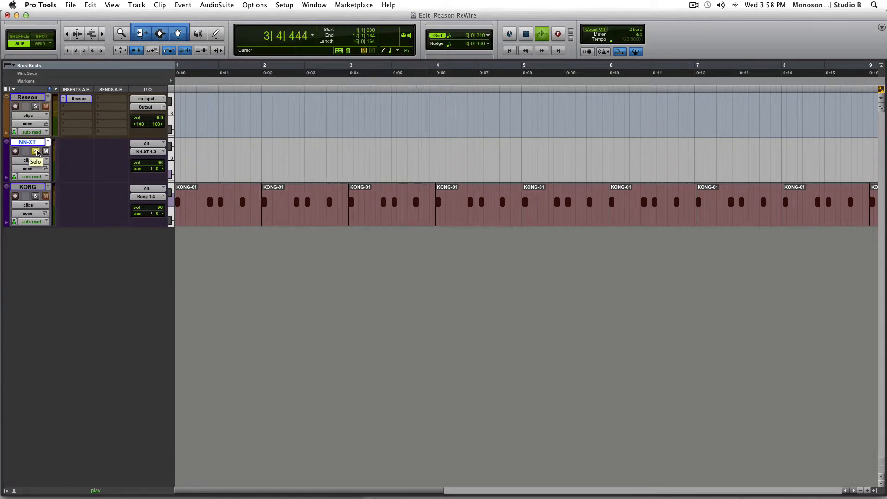
{"action": "key", "text": "space"}
{"action": "left_click", "coordinate": [36, 151]}
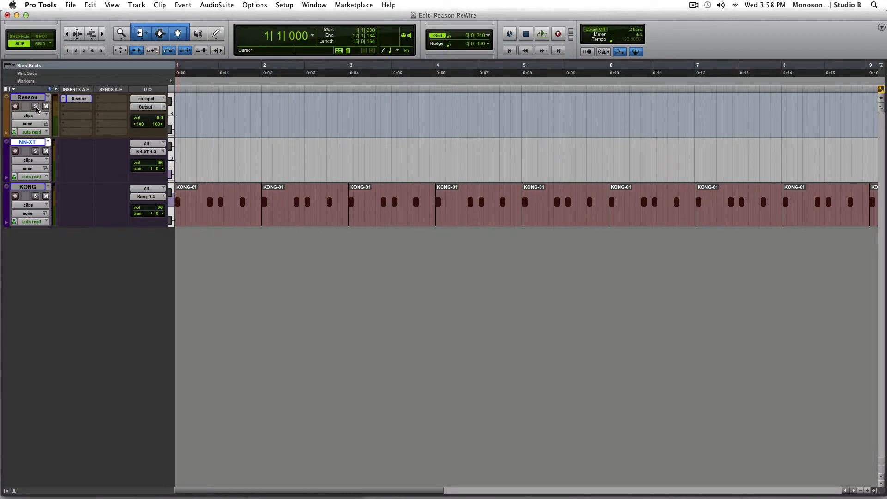
Open the KONG track's clips in the MIDI Editor and add a C#1 note at 1|2|000
{"action": "key", "text": "r"}
{"action": "key", "text": "r"}
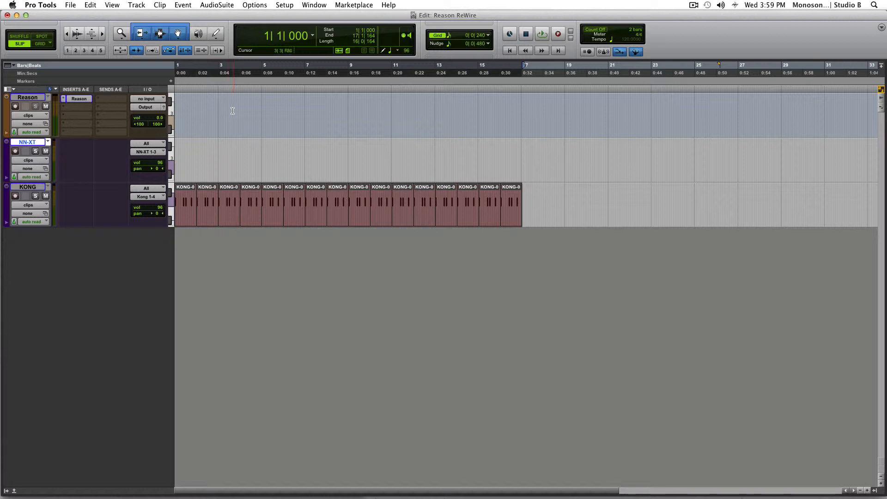
{"action": "left_click", "coordinate": [43, 185]}
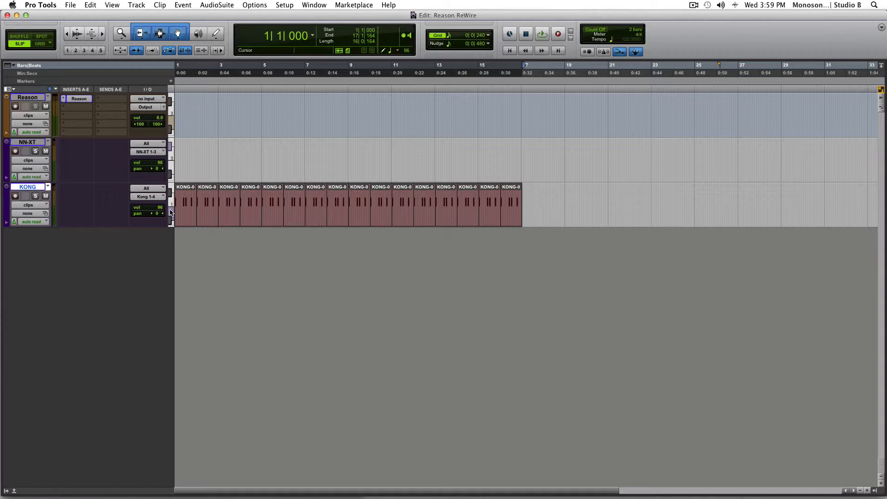
{"action": "double_click", "coordinate": [184, 204]}
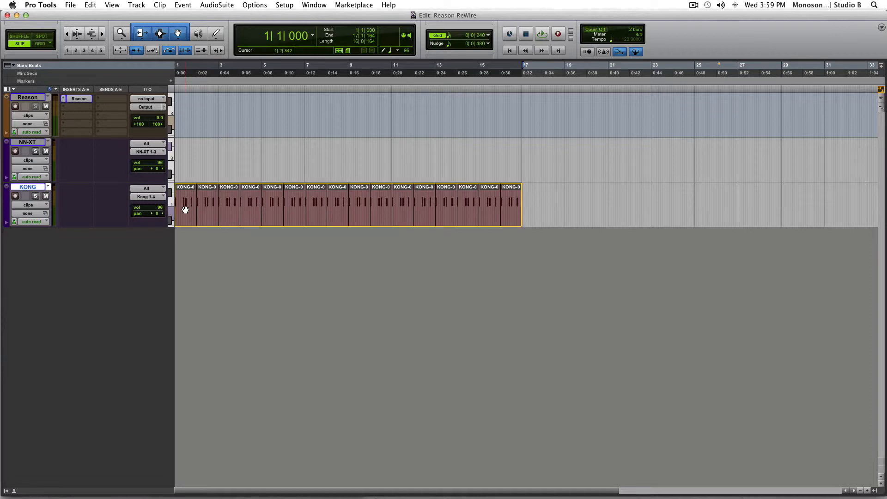
{"action": "key", "text": "space"}
{"action": "key", "text": "space"}
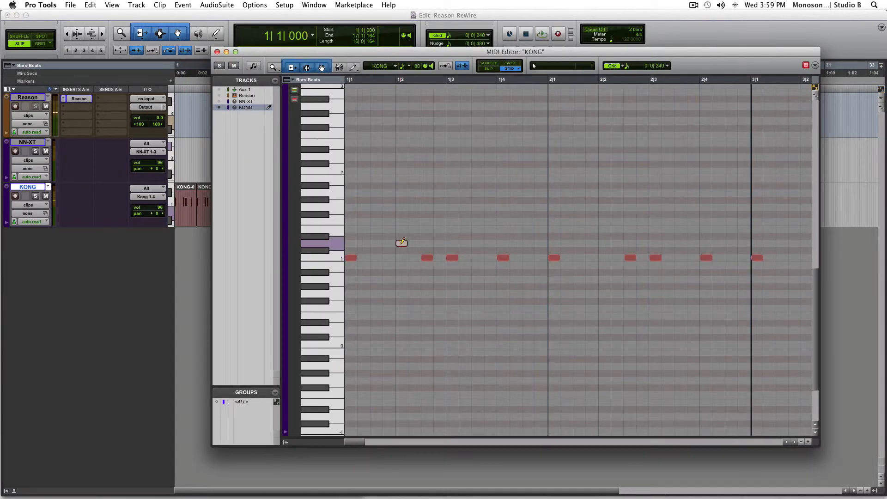
{"action": "left_click", "coordinate": [401, 243]}
{"action": "left_click_drag", "start_coordinate": [402, 246], "coordinate": [402, 252]}
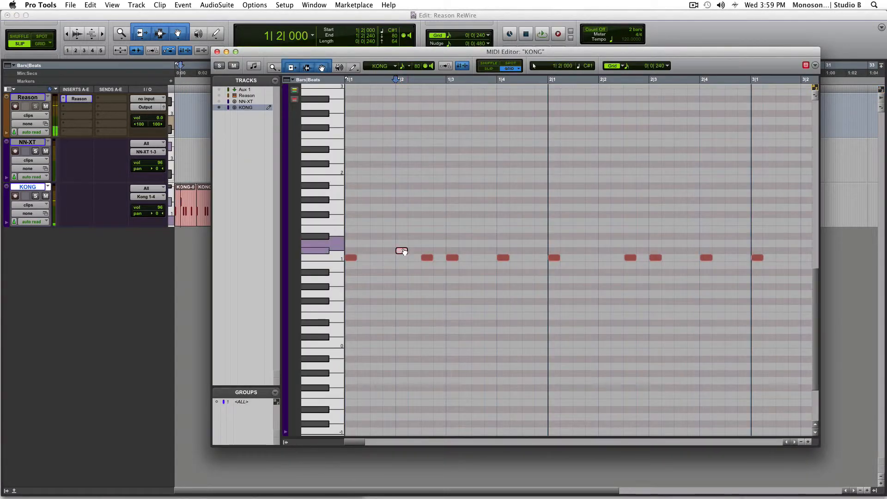
Add a C#1 note at 1|4|000 in the first KONG clip and duplicate the edited clip across the 16-bar run
{"action": "left_click", "coordinate": [504, 250]}
{"action": "key", "text": "super+w"}
{"action": "left_click", "coordinate": [191, 218]}
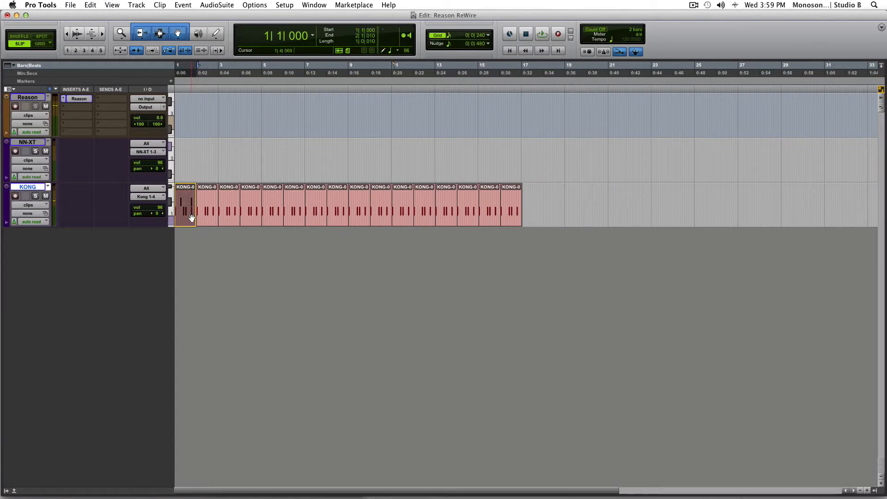
{"action": "key", "text": "super+d"}
{"action": "key", "text": "super+d"}
{"action": "key", "text": "super+d"}
{"action": "key", "text": "super+d"}
{"action": "key", "text": "super+d"}
{"action": "key", "text": "super+d"}
{"action": "key", "text": "super+d"}
{"action": "key", "text": "super+d"}
{"action": "key", "text": "super+d"}
{"action": "key", "text": "super+d"}
{"action": "key", "text": "super+d"}
{"action": "key", "text": "super+d"}
{"action": "key", "text": "super+d"}
{"action": "key", "text": "super+d"}
{"action": "key", "text": "super+d"}
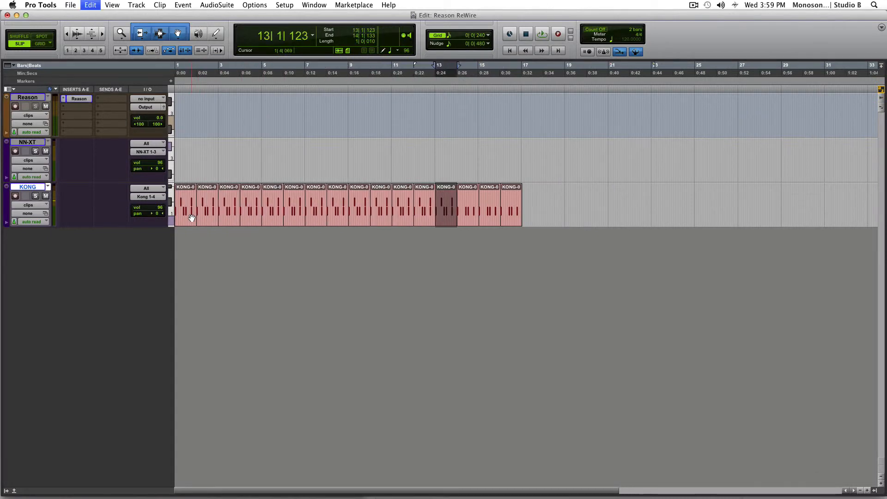
Select all the KONG clips, play the session from the start to hear the edited pattern, and stop playback
{"action": "key", "text": "super+a"}
{"action": "key", "text": "space"}
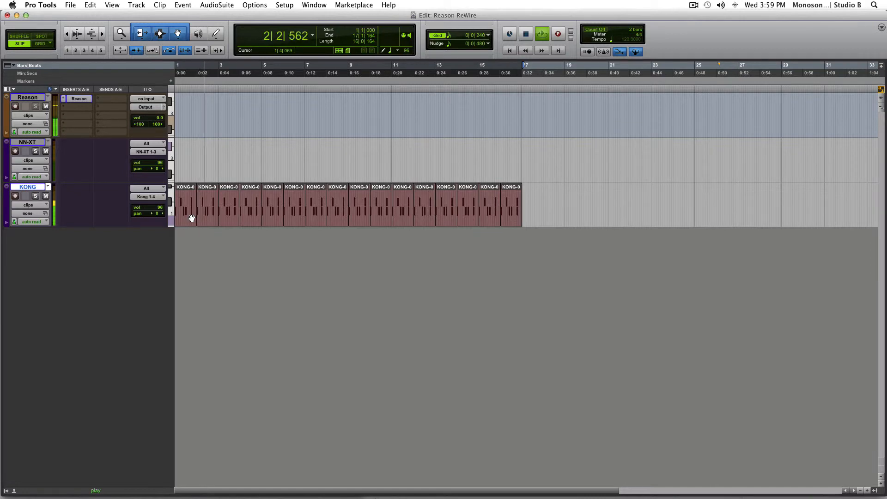
{"action": "key", "text": "space"}
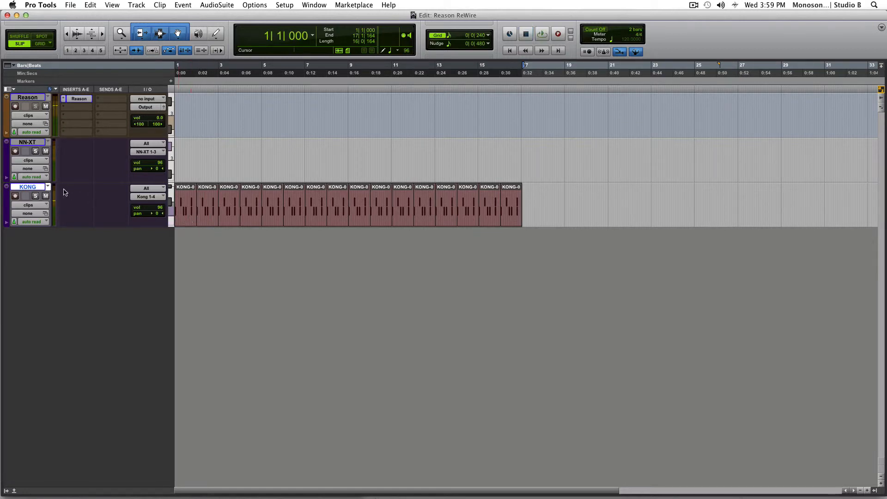
Create one new stereo audio track in Samples and name it KONG (A)
{"action": "key", "text": "super+shift+n"}
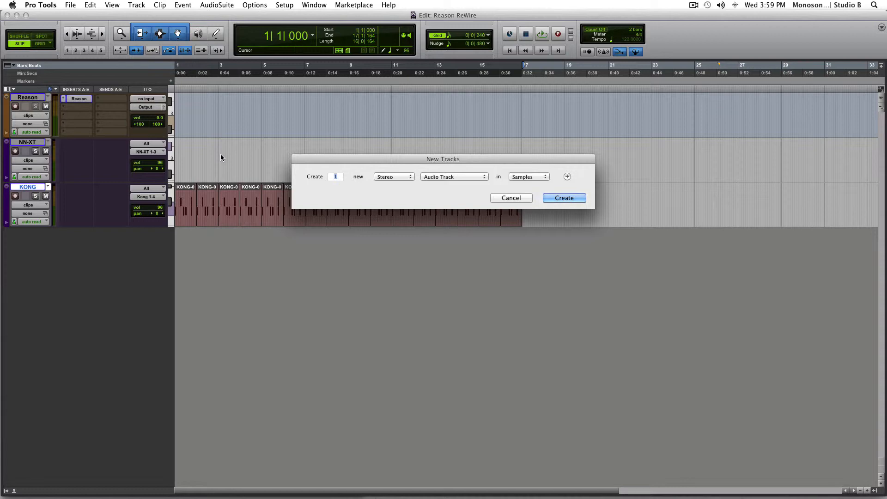
{"action": "key", "text": "Return"}
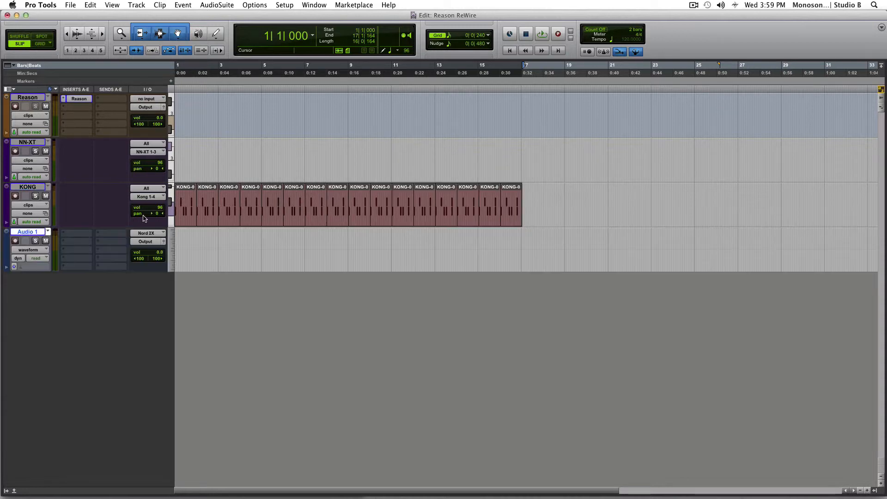
{"action": "double_click", "coordinate": [41, 232]}
{"action": "type", "text": "KONG"}
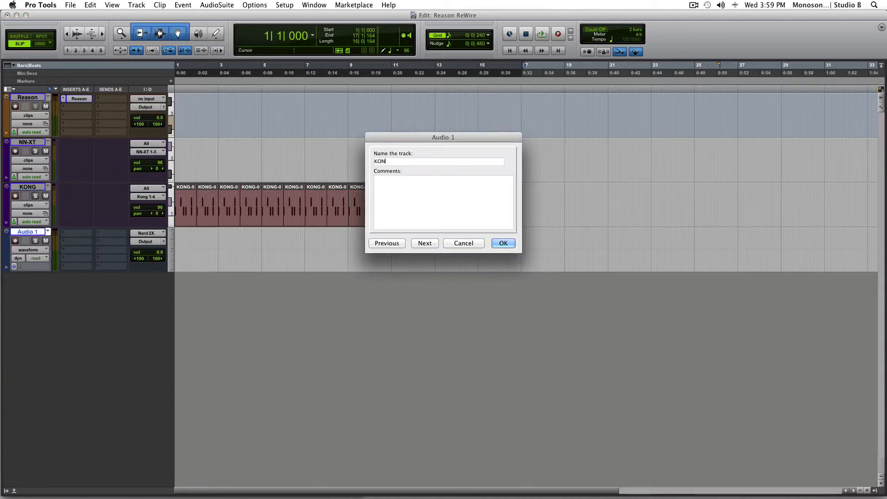
{"action": "key", "text": "Return"}
{"action": "left_click", "coordinate": [520, 204]}
{"action": "left_click", "coordinate": [418, 162]}
{"action": "key", "text": "Return"}
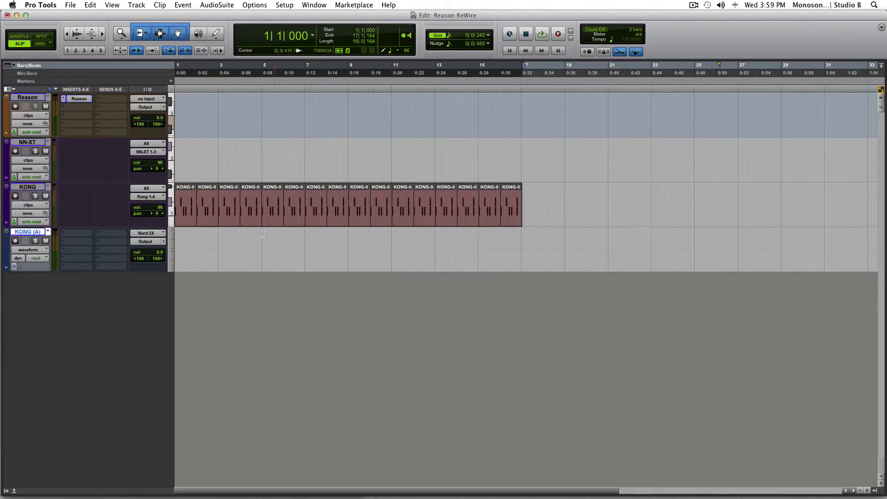
Move the Reason track directly above KONG (A) and route its output to Bus 41-42 (Stereo)
{"action": "left_click_drag", "start_coordinate": [27, 98], "coordinate": [37, 228]}
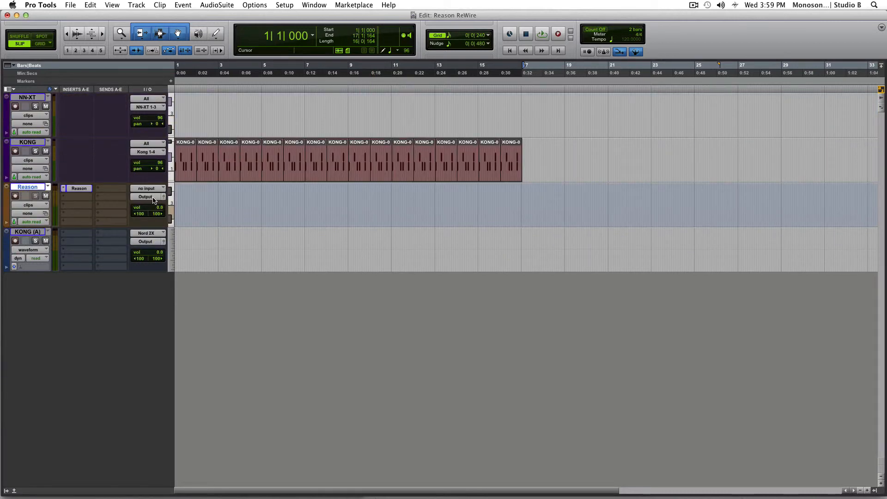
{"action": "left_click", "coordinate": [154, 199]}
{"action": "mouse_move", "coordinate": [184, 210]}
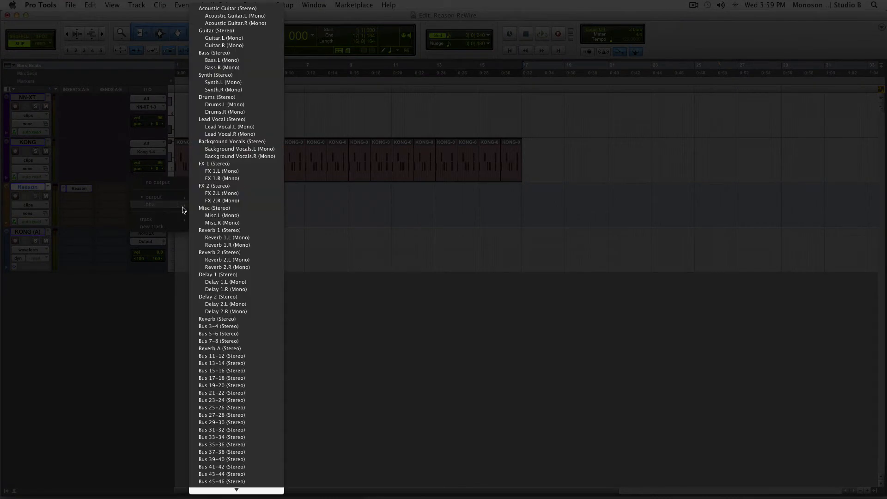
{"action": "mouse_move", "coordinate": [240, 491]}
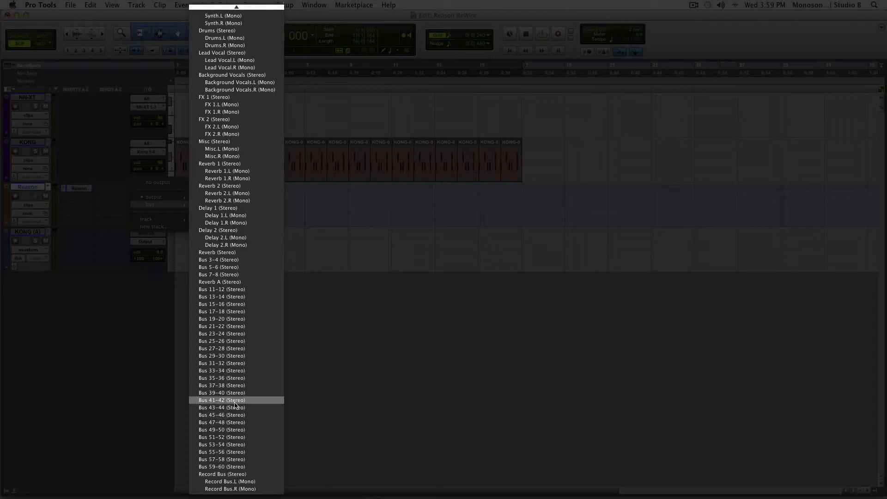
{"action": "left_click", "coordinate": [189, 325]}
Rename the Reason track's output bus as Record
{"action": "left_click", "coordinate": [151, 197]}
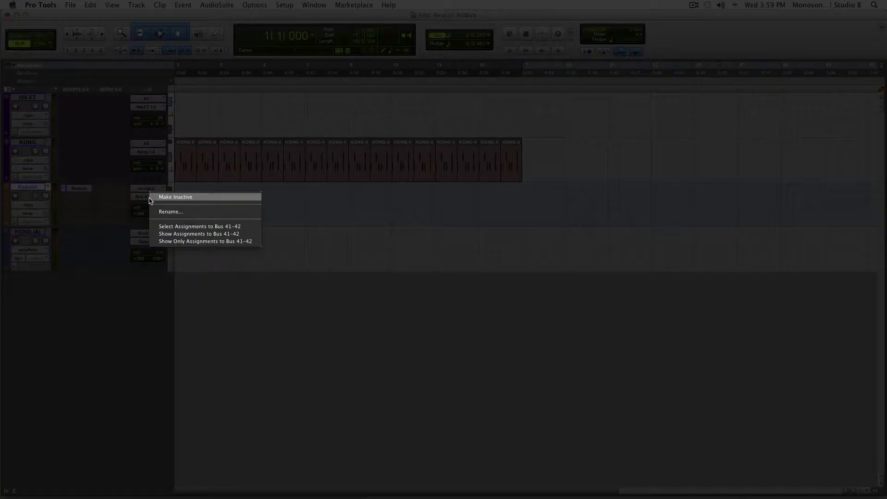
{"action": "left_click", "coordinate": [161, 210]}
{"action": "type", "text": "Reason"}
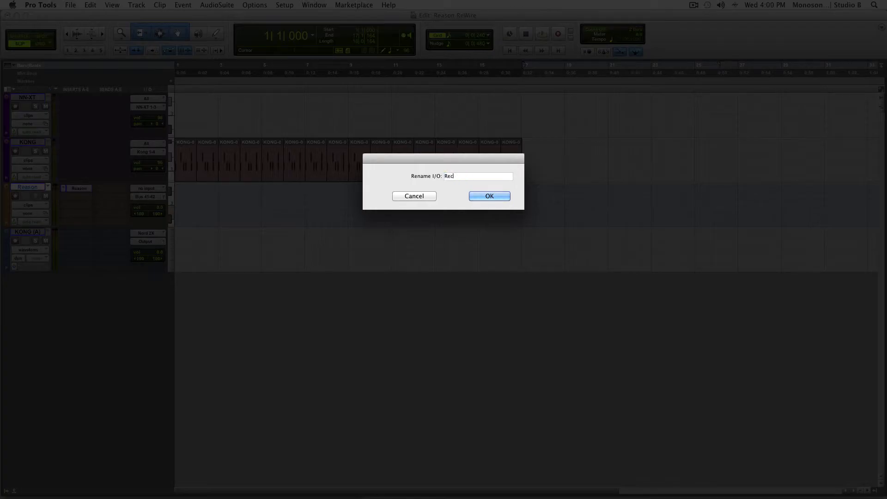
{"action": "key", "text": "Return"}
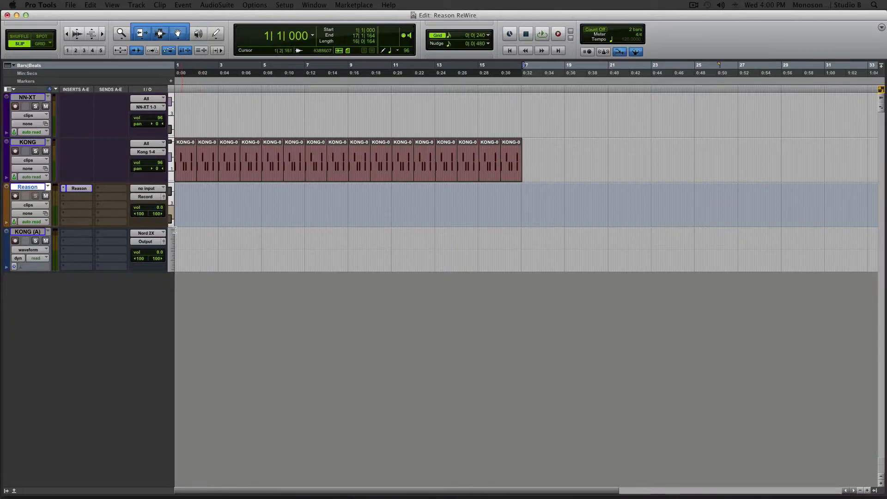
Set the KONG (A) track's input to the Record (Stereo) bus and record-enable the track
{"action": "left_click", "coordinate": [35, 232]}
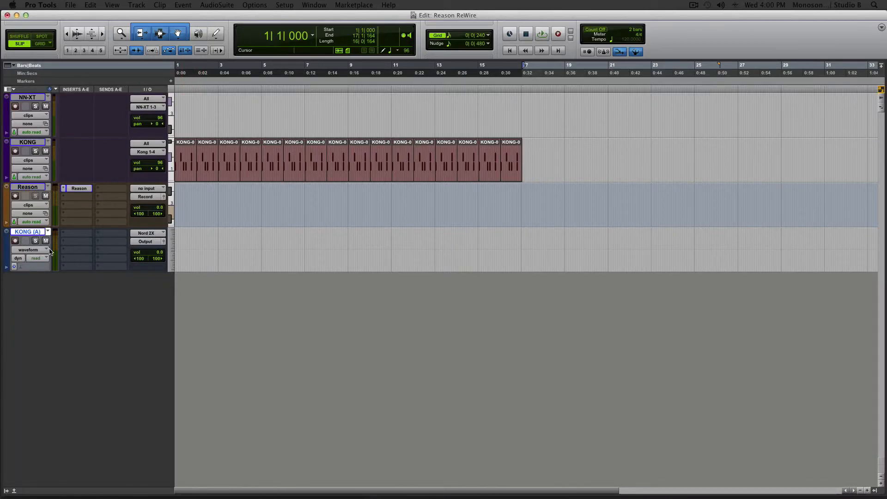
{"action": "left_click", "coordinate": [157, 234]}
{"action": "mouse_move", "coordinate": [163, 243]}
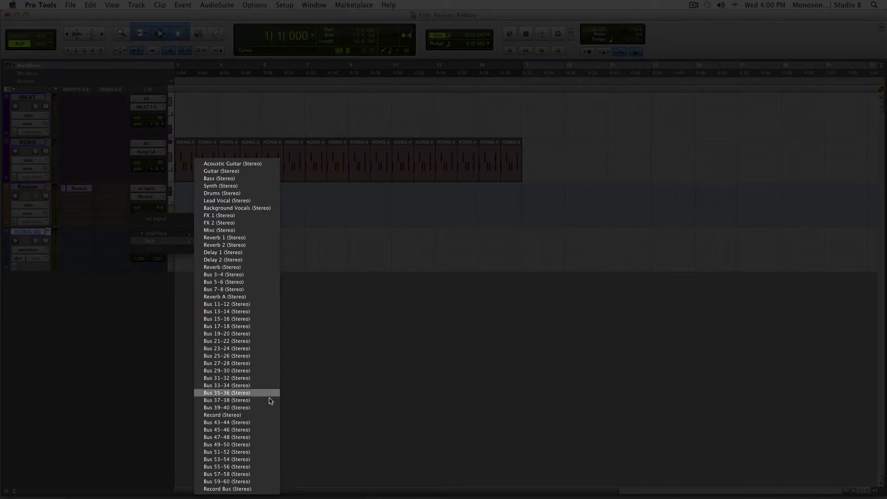
{"action": "left_click", "coordinate": [256, 415]}
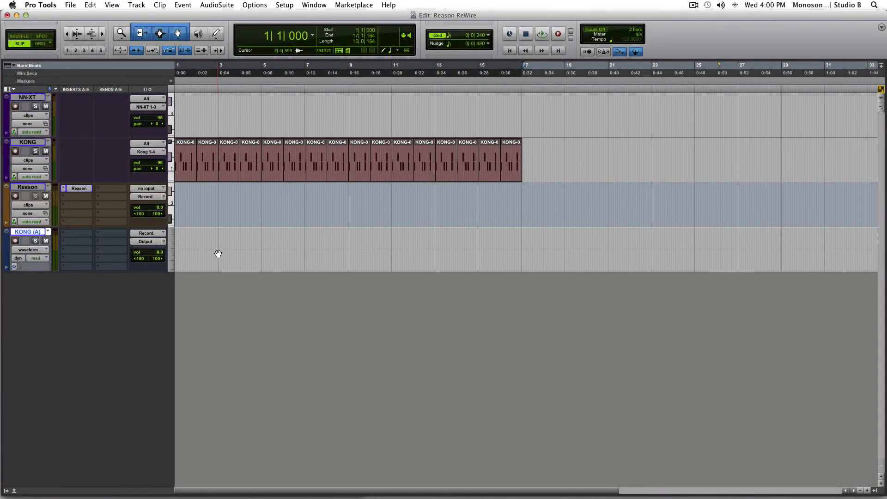
{"action": "left_click", "coordinate": [16, 241]}
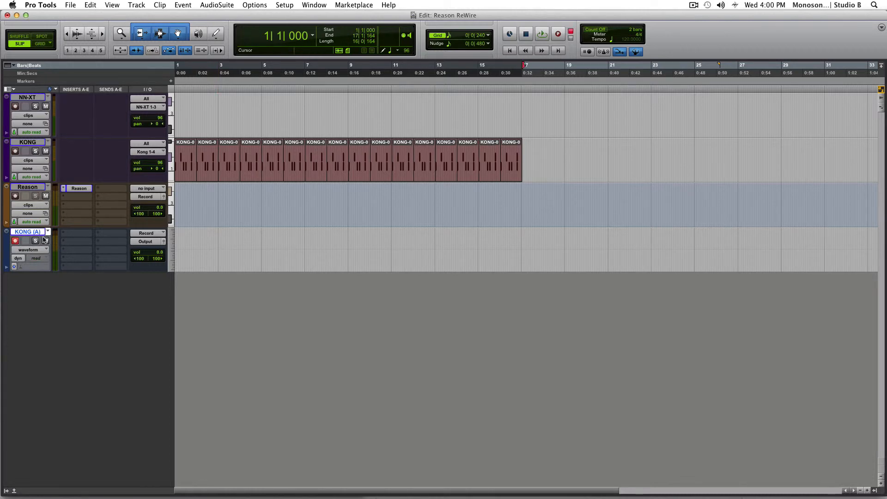
{"action": "left_click", "coordinate": [189, 241]}
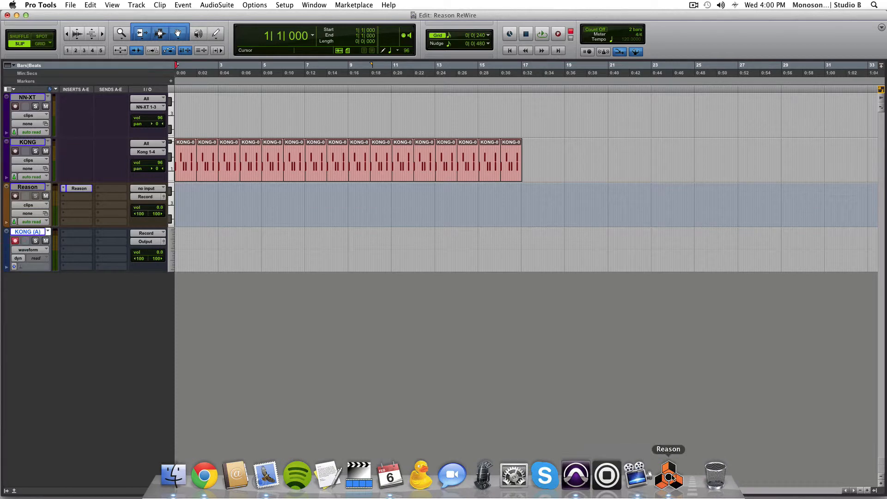
Record-enable NN-XT, make an empty clip on it from 1|1|000 to about 3|4|581, and open the clip in the MIDI Editor
{"action": "left_click", "coordinate": [16, 106]}
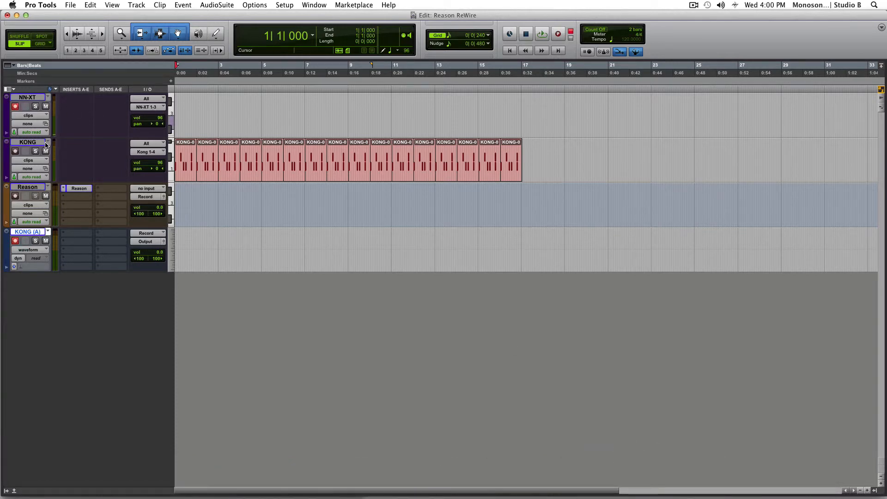
{"action": "left_click", "coordinate": [37, 98]}
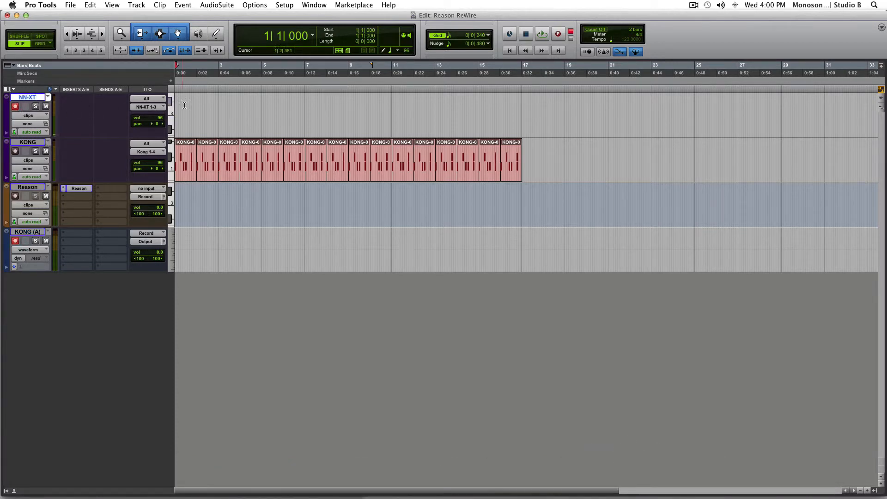
{"action": "left_click_drag", "start_coordinate": [238, 110], "coordinate": [173, 107]}
{"action": "key", "text": "alt+shift+3"}
{"action": "double_click", "coordinate": [207, 122]}
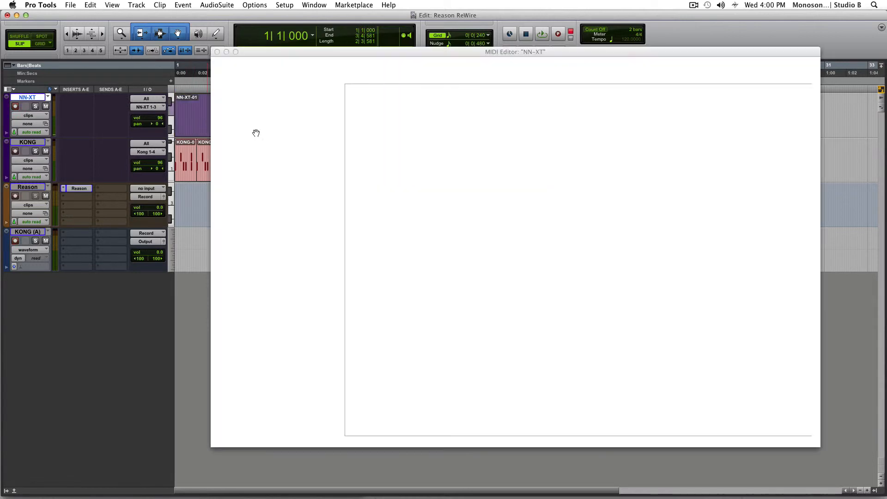
Draw about two dozen scattered notes in the NN-XT clip between 1|1|240 and 2|3|480, and close the MIDI Editor
{"action": "left_click", "coordinate": [389, 198]}
{"action": "left_click", "coordinate": [415, 161]}
{"action": "left_click", "coordinate": [377, 154]}
{"action": "left_click", "coordinate": [363, 213]}
{"action": "left_click", "coordinate": [364, 234]}
{"action": "left_click", "coordinate": [364, 285]}
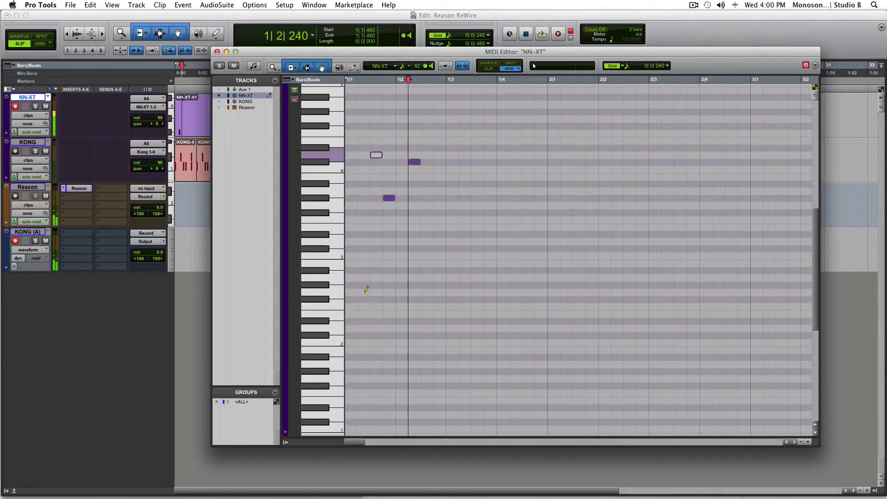
{"action": "left_click_drag", "start_coordinate": [389, 307], "coordinate": [415, 306]}
{"action": "left_click", "coordinate": [478, 285]}
{"action": "left_click", "coordinate": [541, 277]}
{"action": "left_click_drag", "start_coordinate": [541, 278], "coordinate": [541, 263]}
{"action": "left_click_drag", "start_coordinate": [579, 220], "coordinate": [579, 190]}
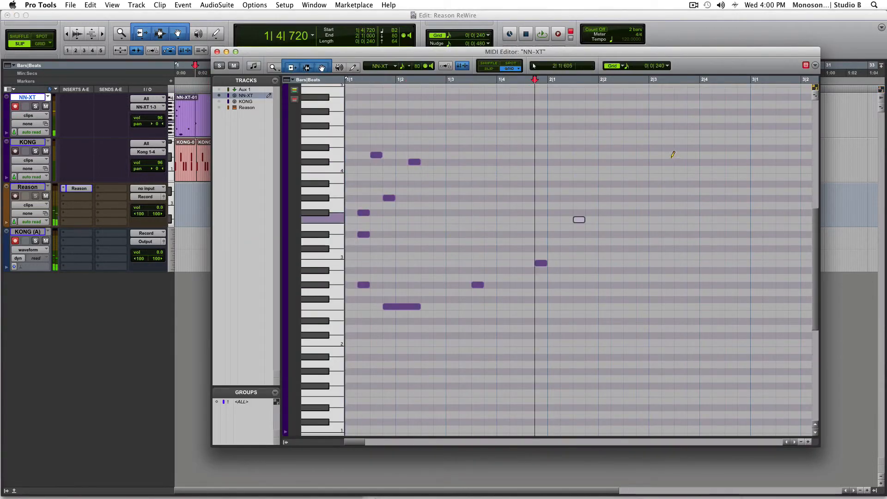
{"action": "left_click", "coordinate": [567, 169]}
{"action": "left_click_drag", "start_coordinate": [516, 169], "coordinate": [530, 169]}
{"action": "left_click", "coordinate": [491, 191]}
{"action": "left_click", "coordinate": [478, 235]}
{"action": "left_click", "coordinate": [465, 235]}
{"action": "left_click", "coordinate": [439, 220]}
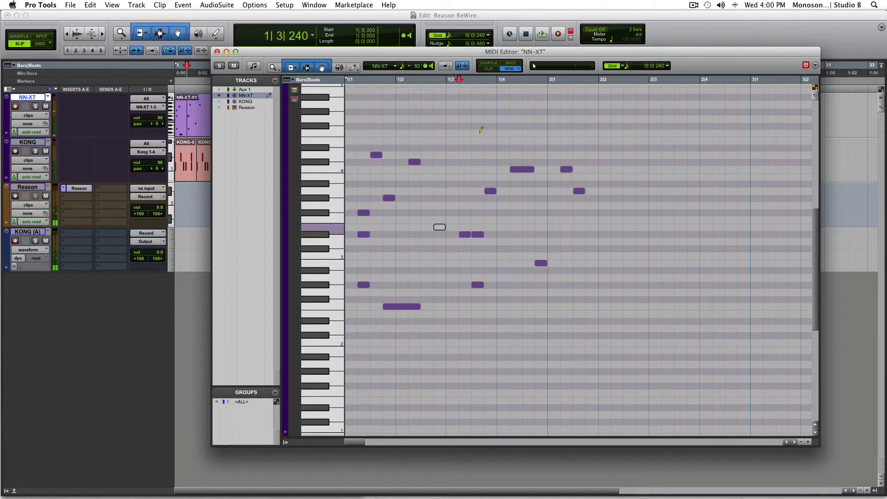
{"action": "left_click", "coordinate": [453, 219]}
{"action": "left_click", "coordinate": [655, 176]}
{"action": "left_click", "coordinate": [668, 155]}
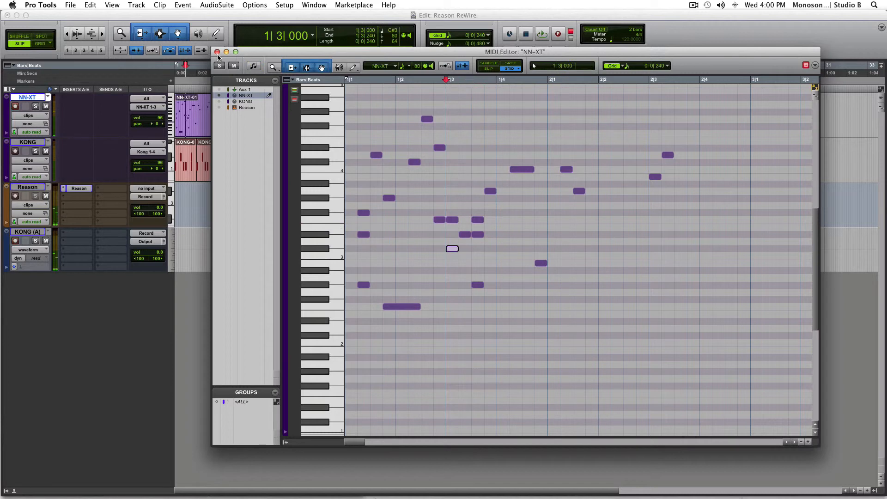
{"action": "key", "text": "space"}
{"action": "key", "text": "super+w"}
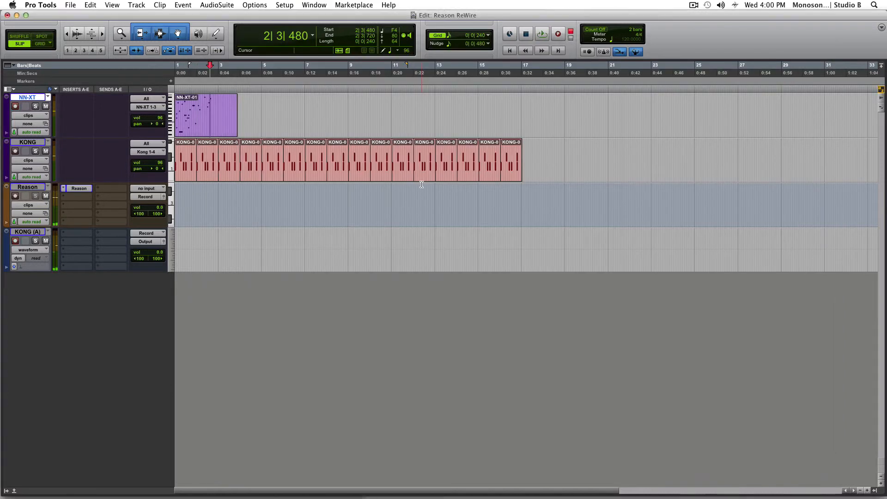
Select the NN-XT clip as the playback range, disarm the NN-XT track, and play the selection with KONG
{"action": "left_click", "coordinate": [209, 129]}
{"action": "key", "text": "t"}
{"action": "key", "text": "t"}
{"action": "key", "text": "space"}
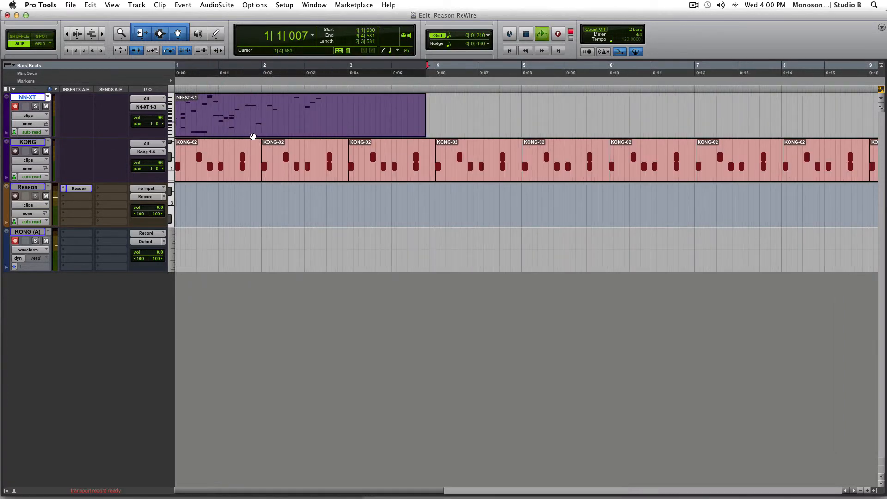
{"action": "key", "text": "space"}
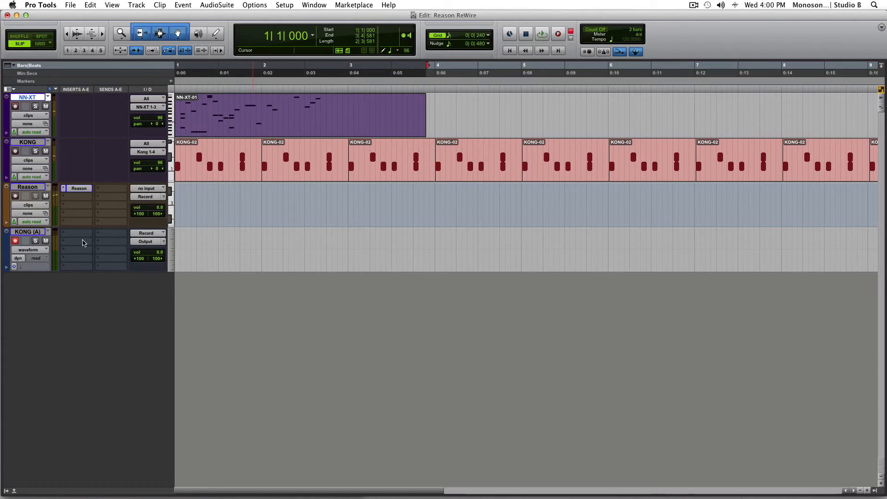
{"action": "key", "text": "space"}
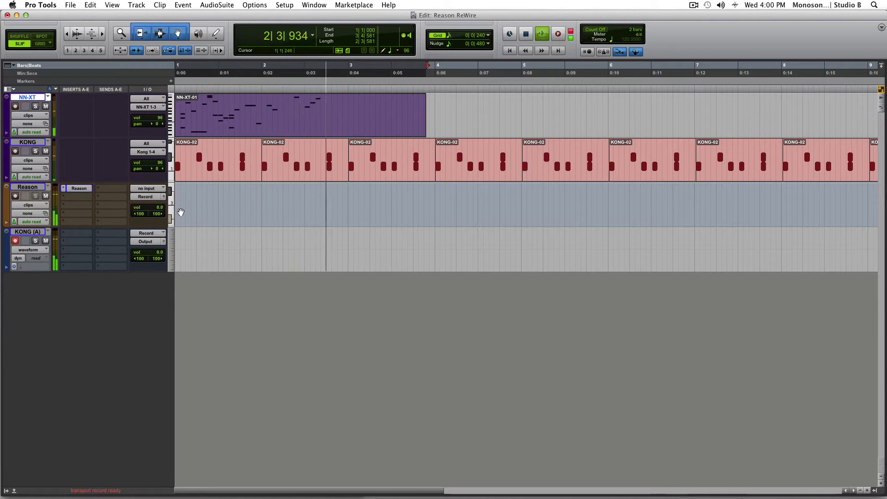
{"action": "key", "text": "space"}
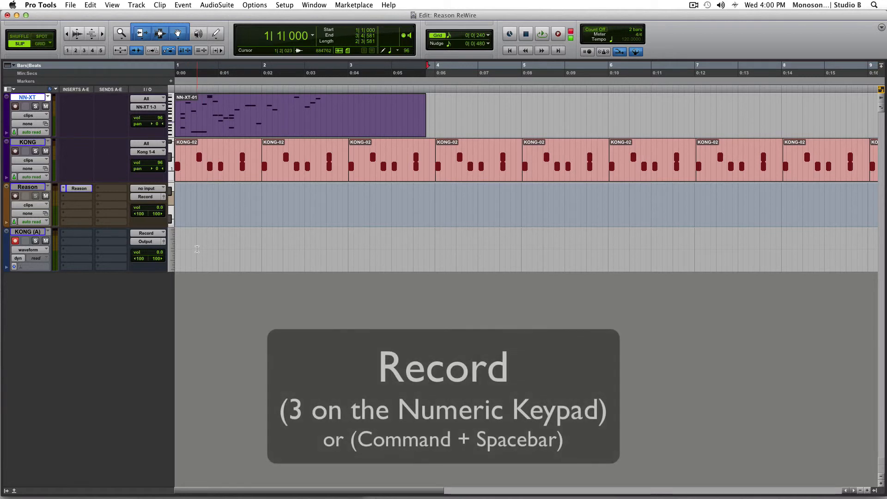
Record the Reason track's output onto the KONG (A) audio track for almost two bars
{"action": "key", "text": "super+space"}
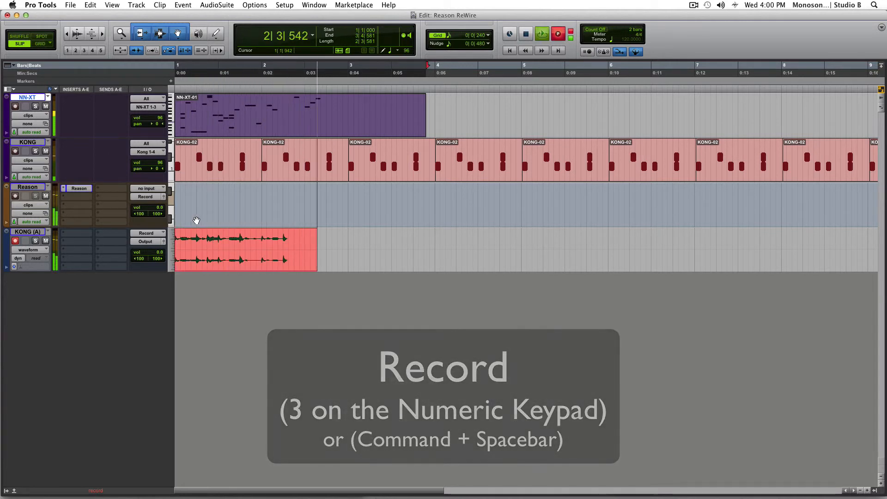
{"action": "key", "text": "space"}
Solo KONG (A) with recording disarmed to audition the recorded clip, and undo the recording
{"action": "left_click", "coordinate": [35, 241]}
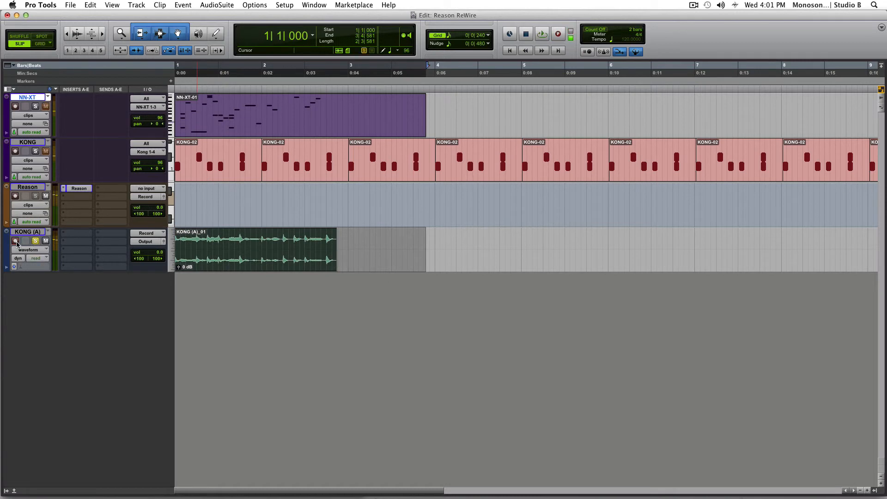
{"action": "key", "text": "space"}
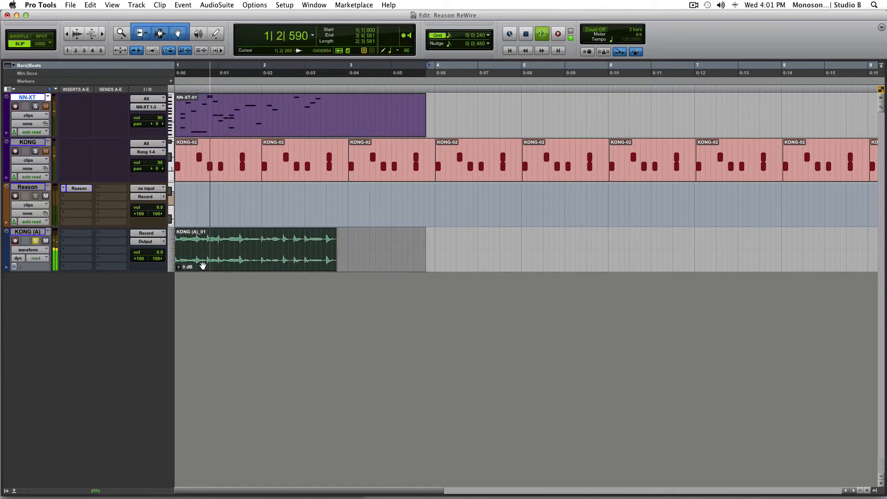
{"action": "key", "text": "space"}
{"action": "key", "text": "super+z"}
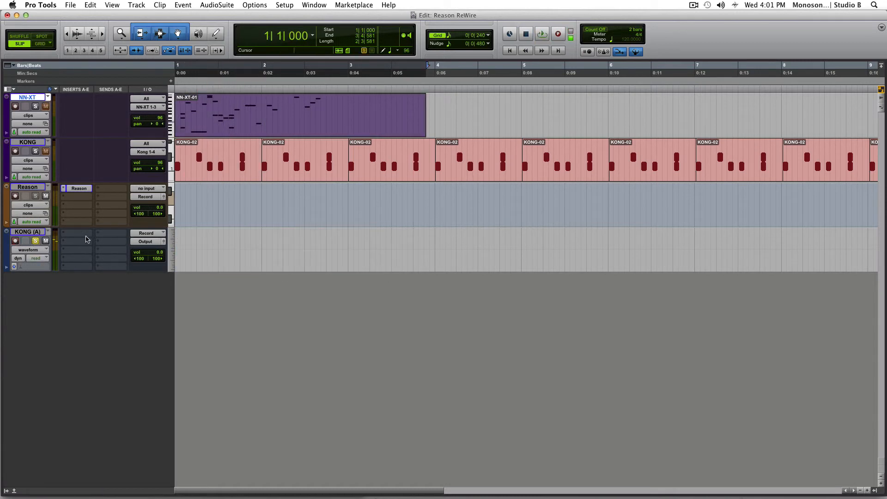
Arm KONG (A) with its solo off, and solo KONG with its first three clips selected as the recording range
{"action": "left_click", "coordinate": [35, 241]}
{"action": "left_click", "coordinate": [14, 241]}
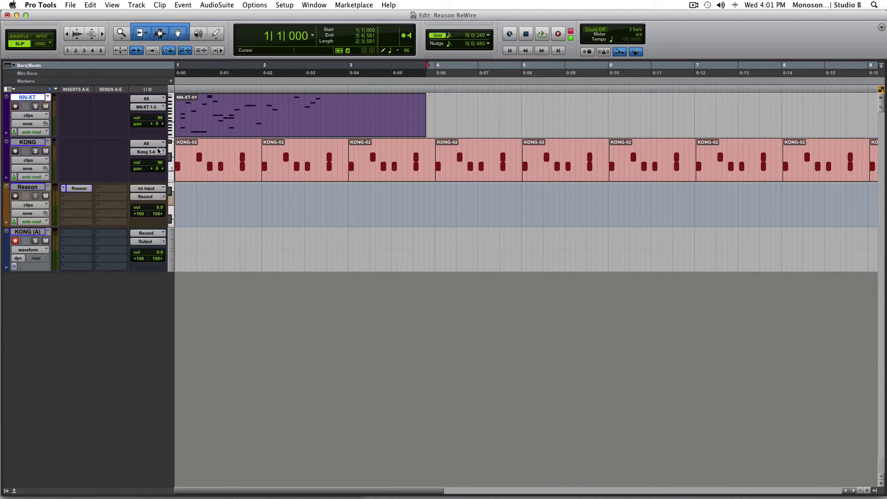
{"action": "left_click", "coordinate": [36, 151]}
{"action": "left_click", "coordinate": [394, 182]}
{"action": "left_click", "coordinate": [227, 174], "text": "shift"}
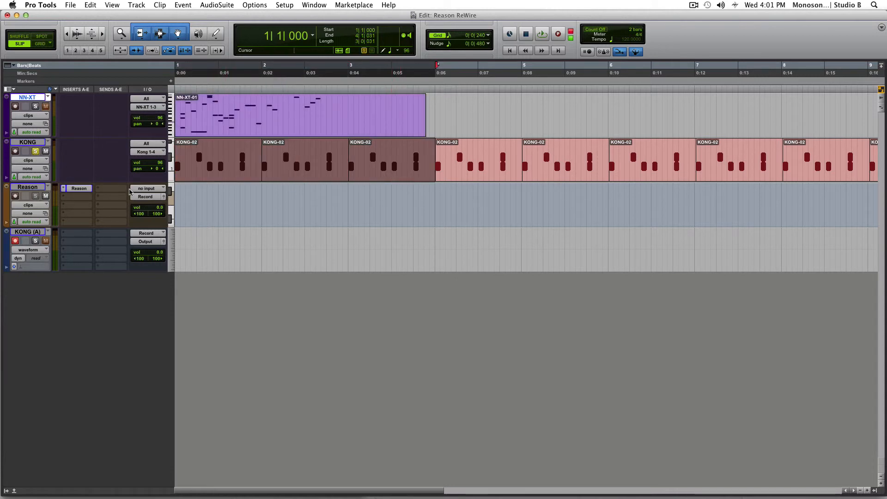
{"action": "key", "text": "super+space"}
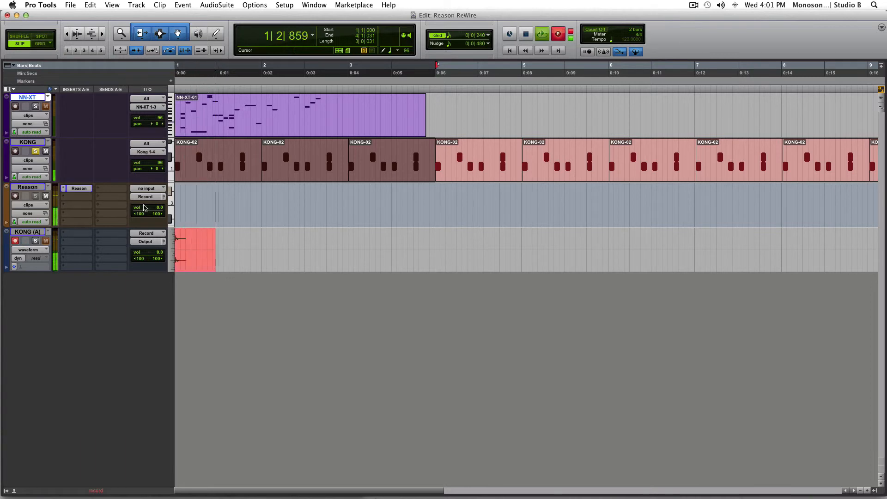
{"action": "key", "text": "space"}
{"action": "key", "text": "super+z"}
Solo KONG (A) along with KONG and record the drum pattern onto KONG (A) for almost three bars from bar 1
{"action": "left_click", "coordinate": [36, 241]}
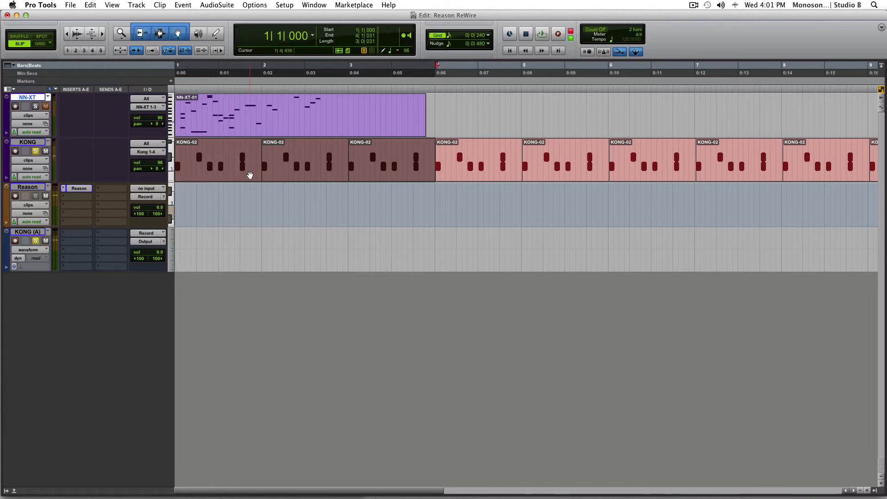
{"action": "key", "text": "super+space"}
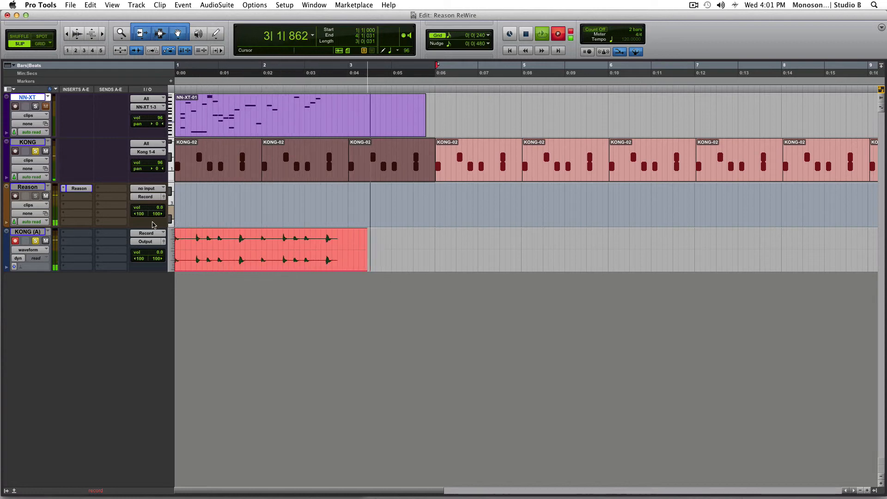
{"action": "key", "text": "space"}
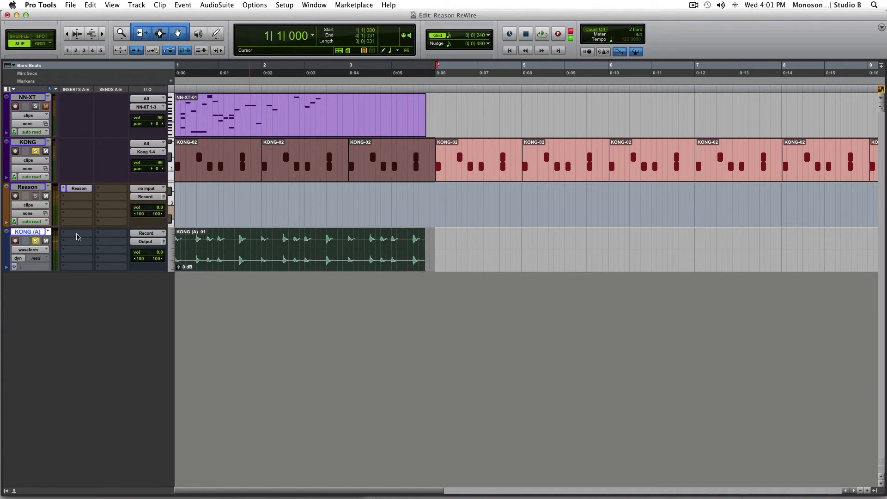
Create one stereo audio track below KONG (A) and name it Crazy Vibes
{"action": "key", "text": "super+shift+n"}
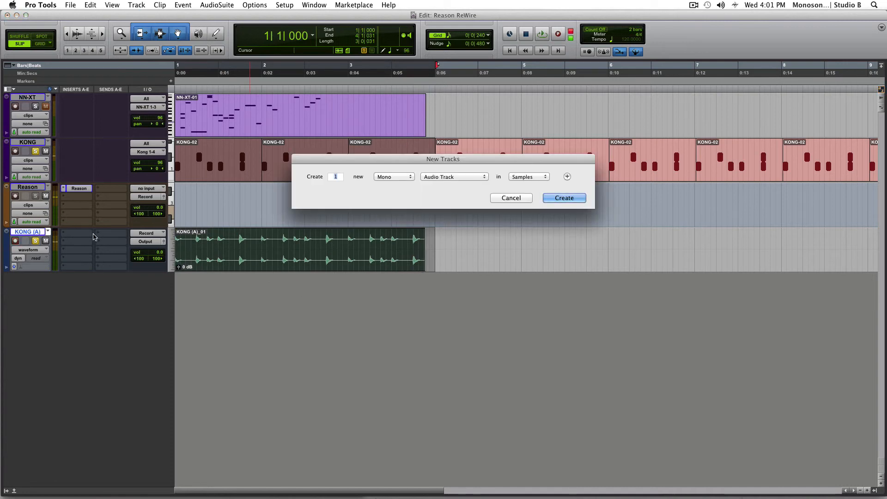
{"action": "key", "text": "super+Right"}
{"action": "key", "text": "Return"}
{"action": "double_click", "coordinate": [28, 277]}
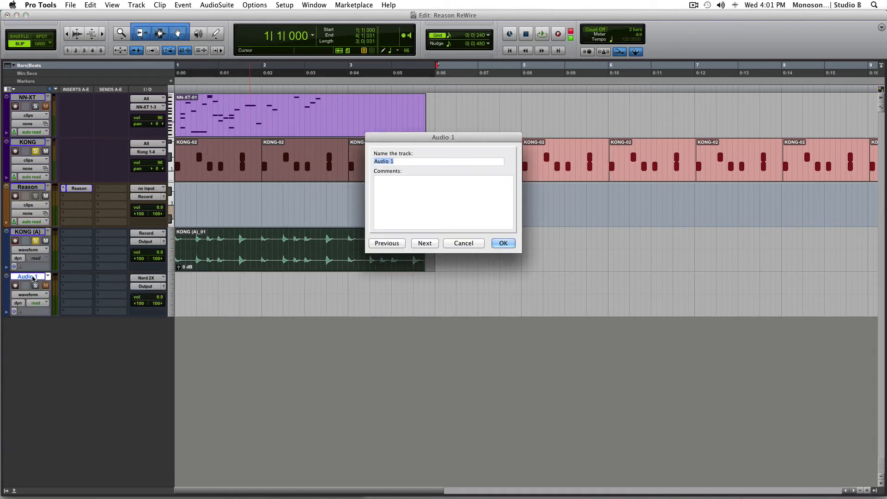
{"action": "type", "text": "Crazy Vibes"}
{"action": "key", "text": "Return"}
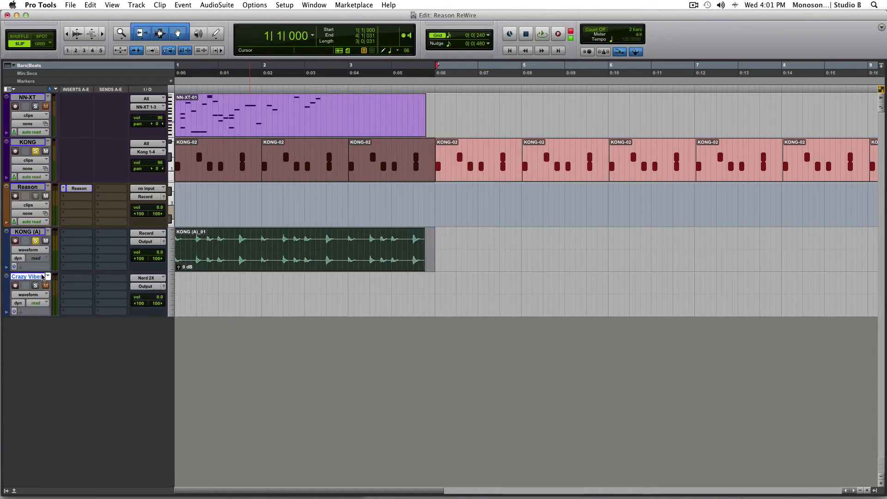
Solo the Crazy Vibes track and set its input to the Record (Stereo) bus
{"action": "left_click", "coordinate": [15, 287]}
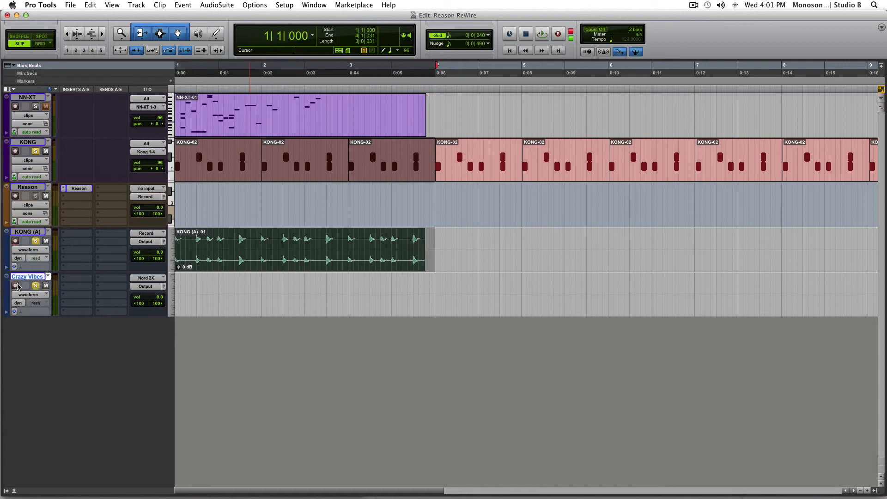
{"action": "left_click", "coordinate": [156, 280]}
{"action": "mouse_move", "coordinate": [156, 286]}
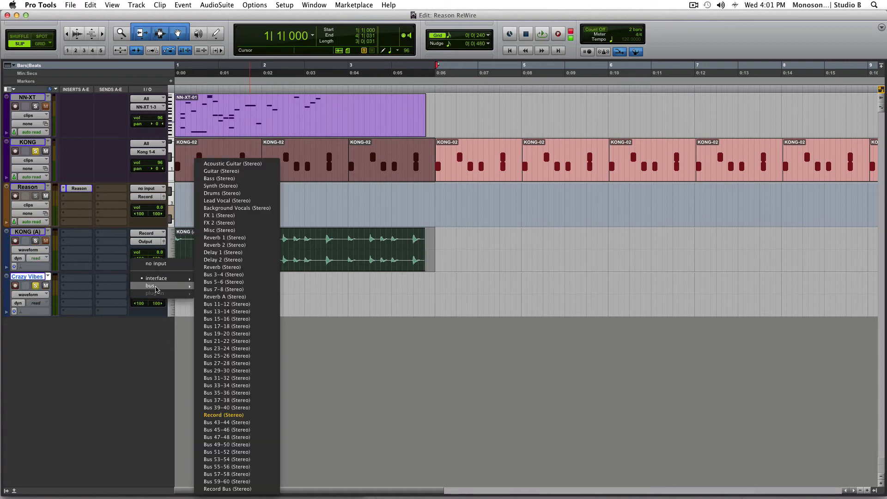
{"action": "left_click", "coordinate": [246, 415]}
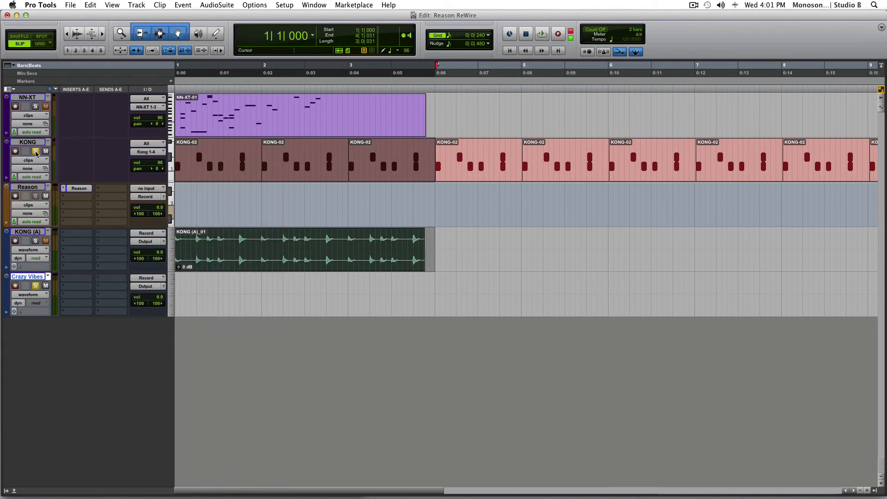
Record the NN-XT clip's output onto Crazy Vibes for a little over two bars, and clear the solos
{"action": "left_click", "coordinate": [257, 134]}
{"action": "key", "text": "super+space"}
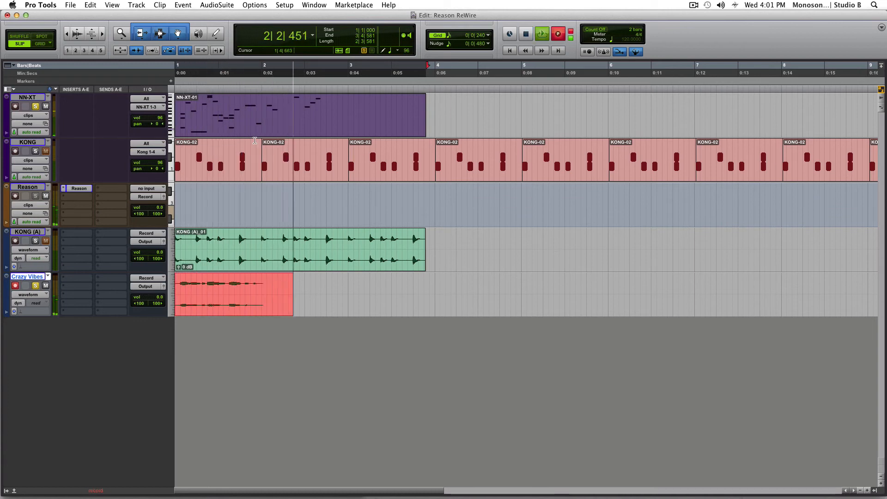
{"action": "key", "text": "space"}
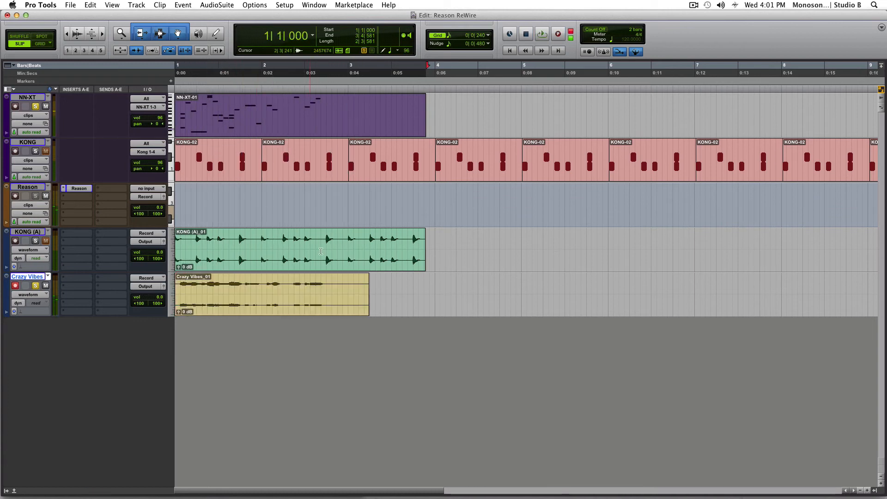
{"action": "left_click", "coordinate": [36, 107]}
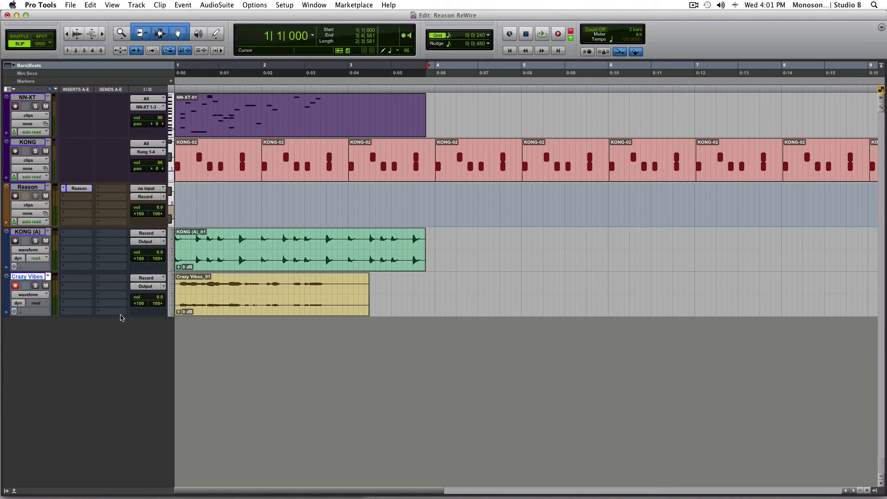
Insert the multichannel Pro-Q EQ on Crazy Vibes and add a low cut at about 457 Hz
{"action": "left_click", "coordinate": [86, 282]}
{"action": "mouse_move", "coordinate": [111, 293]}
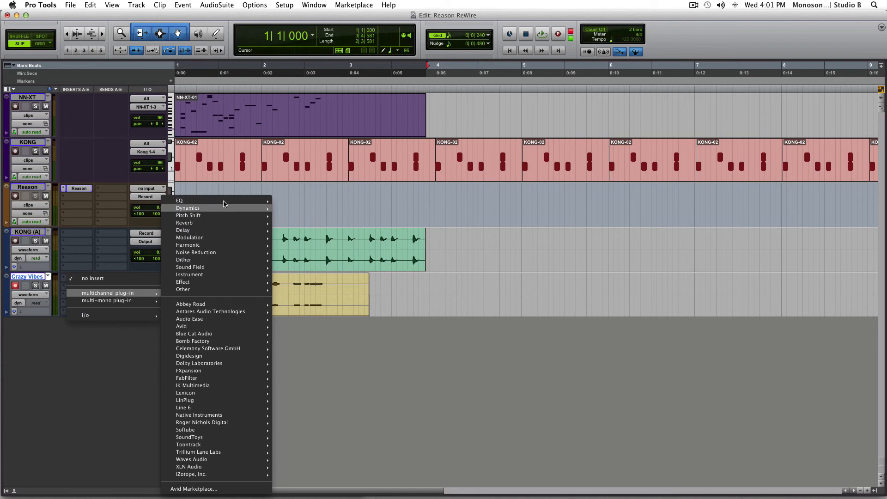
{"action": "mouse_move", "coordinate": [217, 201]}
{"action": "left_click", "coordinate": [330, 209]}
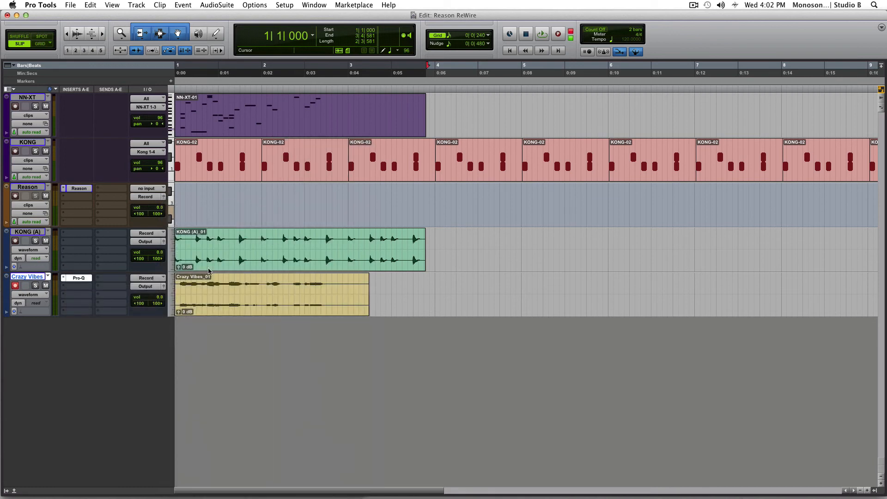
{"action": "double_click", "coordinate": [502, 349]}
{"action": "left_click_drag", "start_coordinate": [503, 349], "coordinate": [651, 351]}
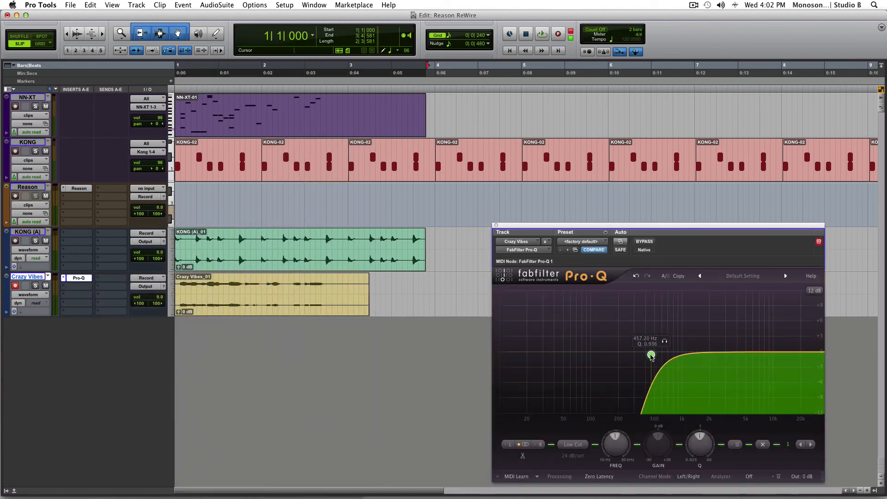
Add a Pro-Q boost of about 9 dB between 1 and 2 kHz during playback of the Crazy Vibes clip, and disarm the track
{"action": "left_click", "coordinate": [244, 308]}
{"action": "key", "text": "space"}
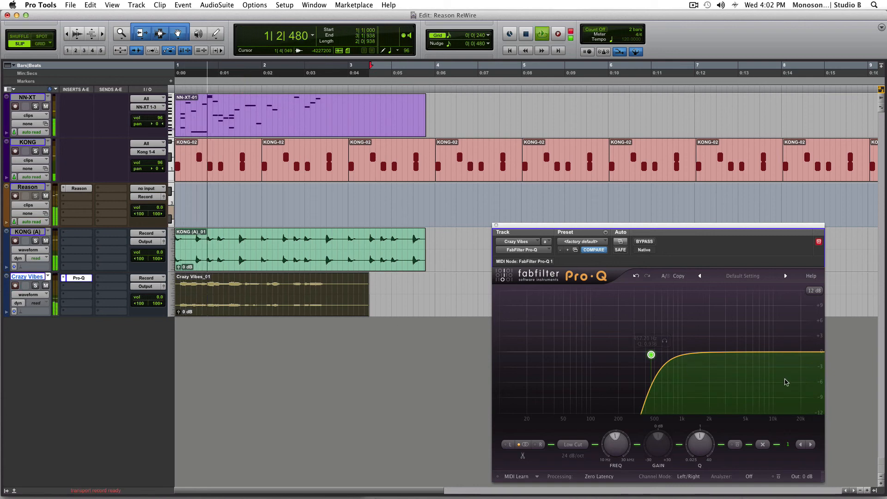
{"action": "double_click", "coordinate": [717, 310]}
{"action": "left_click_drag", "start_coordinate": [723, 306], "coordinate": [702, 299]}
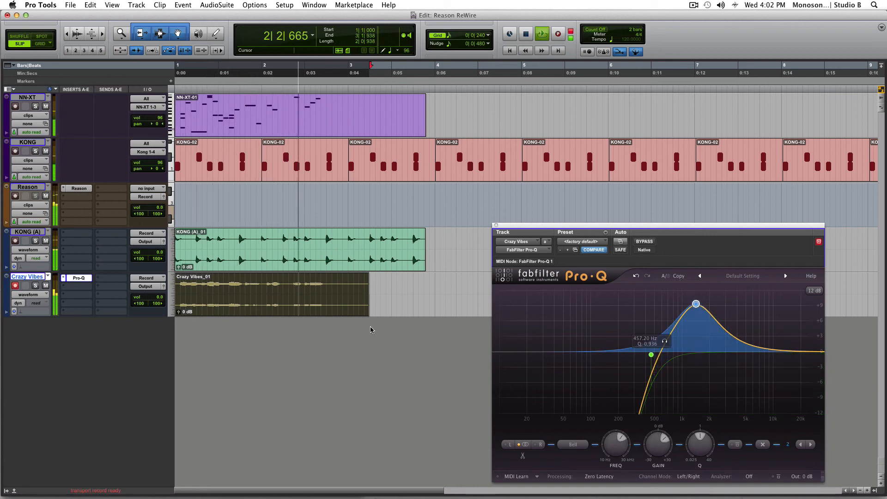
{"action": "key", "text": "space"}
{"action": "left_click", "coordinate": [16, 286]}
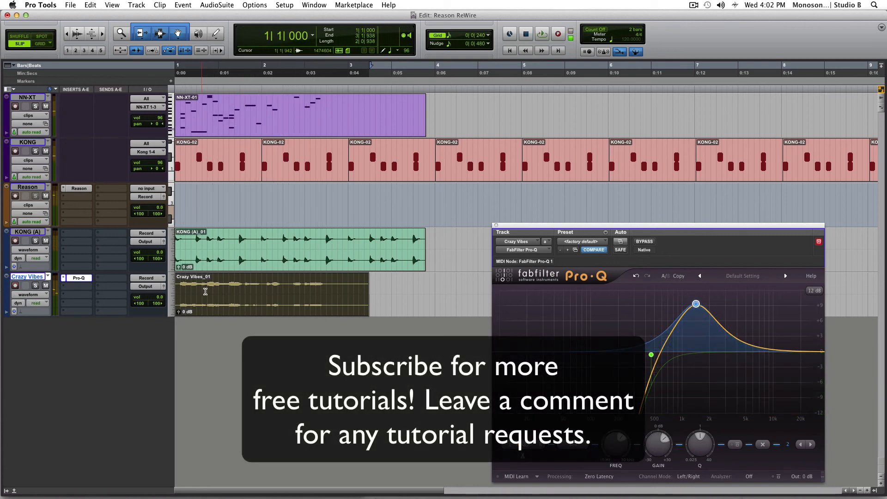
Save the session and close the Pro-Q plug-in window
{"action": "key", "text": "super+s"}
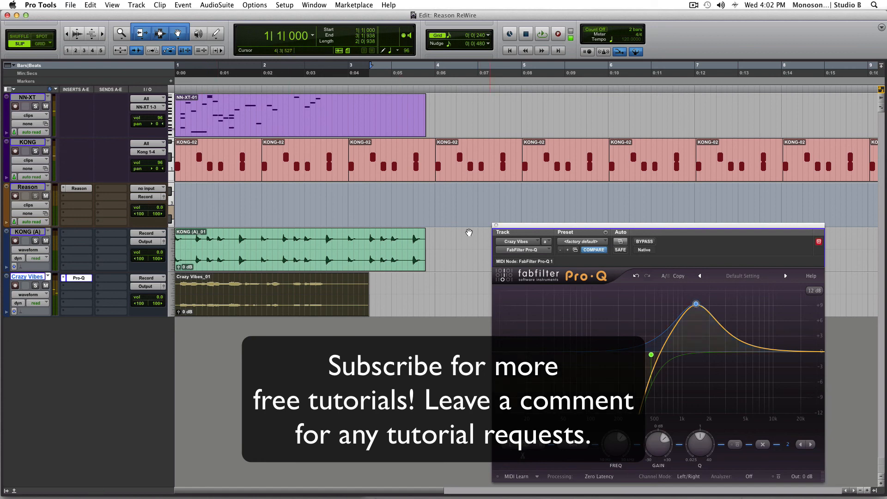
{"action": "left_click", "coordinate": [496, 225]}
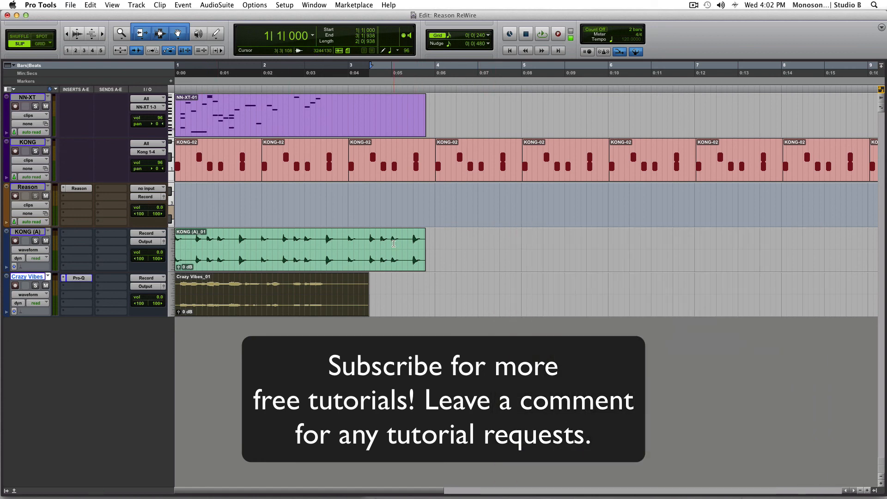